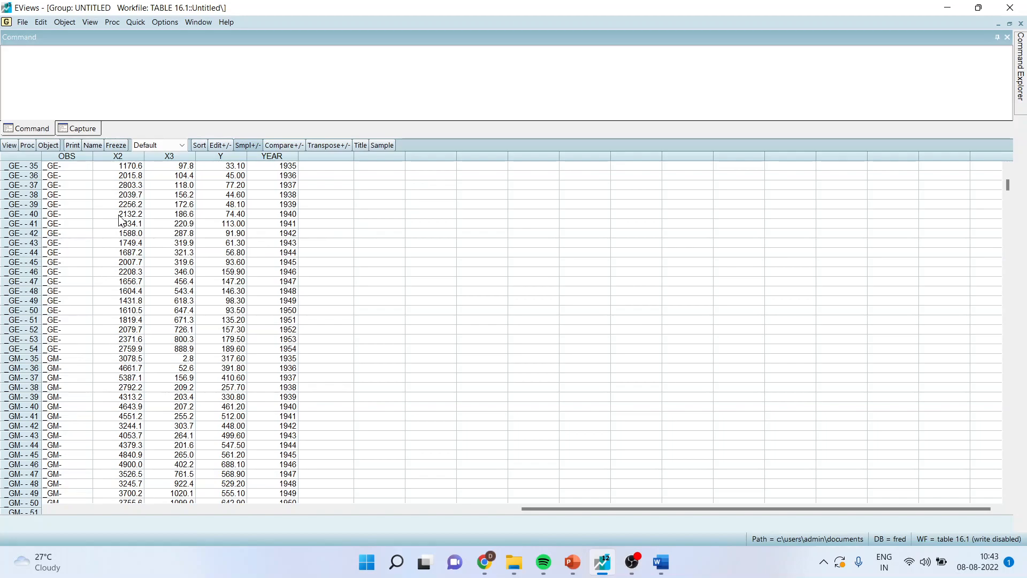
# - Look through the stacked GE, GM, US and WE panel data and discard the untitled group of obs, x2, x3, y and year
pyautogui.moveTo(1008, 185); pyautogui.dragTo(1008, 182)
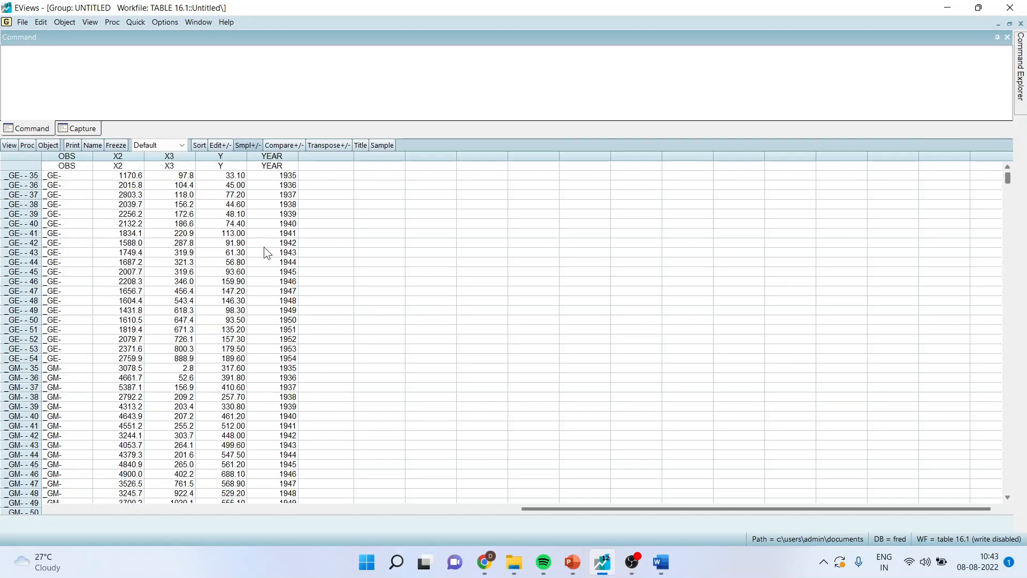
pyautogui.scroll(-2, 107, 353)
pyautogui.scroll(-13, 107, 359)
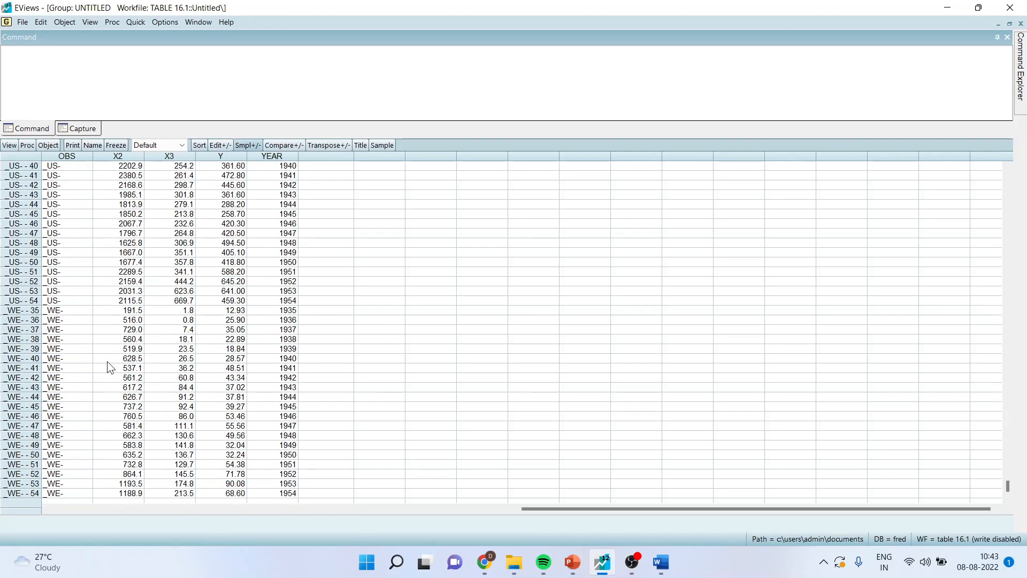
pyautogui.scroll(11, 85, 355)
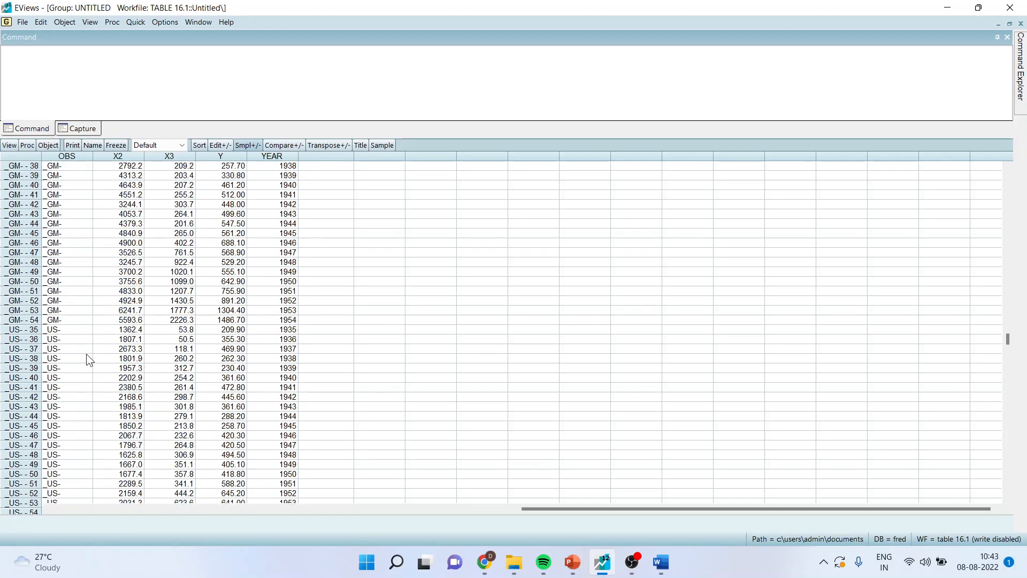
pyautogui.scroll(4, 86, 356)
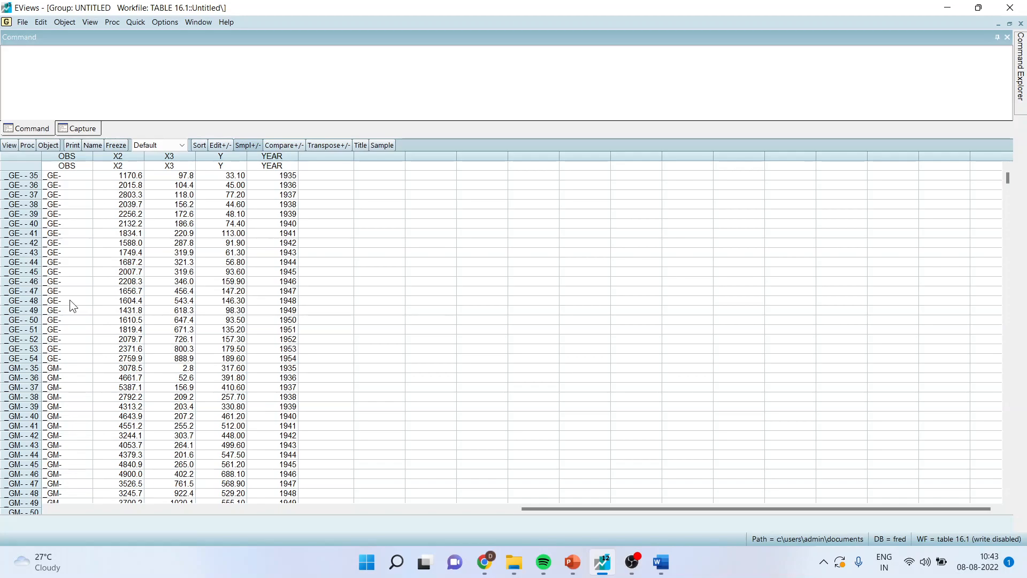
pyautogui.click(1009, 23)
pyautogui.moveTo(330, 167); pyautogui.dragTo(597, 162)
pyautogui.click(700, 163)
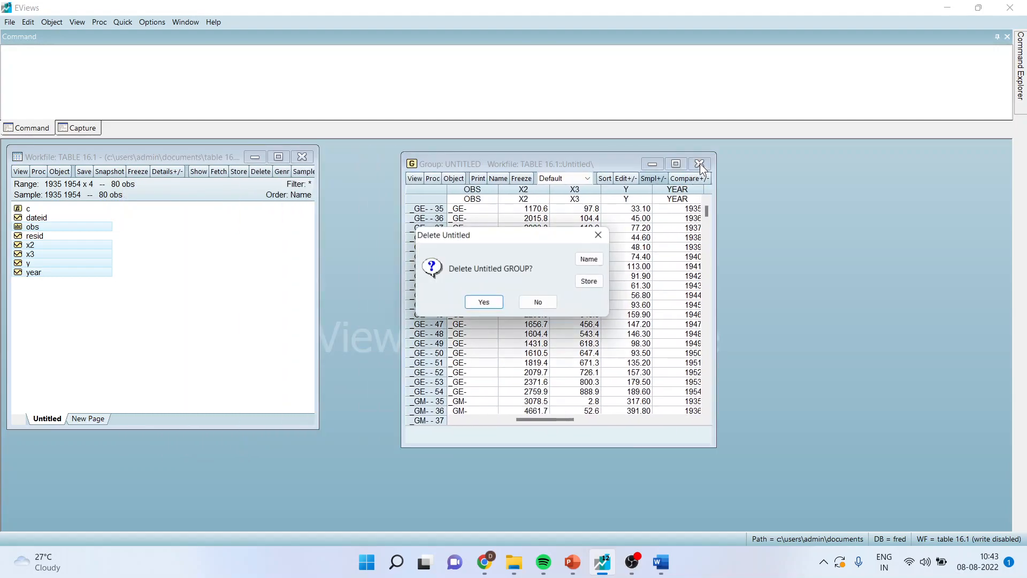
pyautogui.click(484, 303)
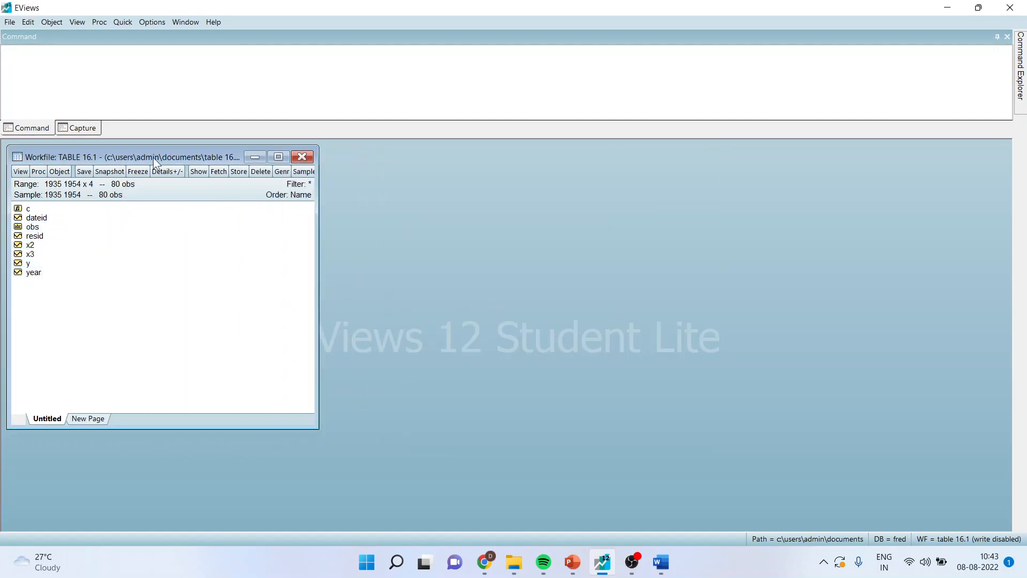
# - Generate a new series with the equation d2=0 for the sample 1935 1954
pyautogui.click(119, 22)
pyautogui.click(138, 49)
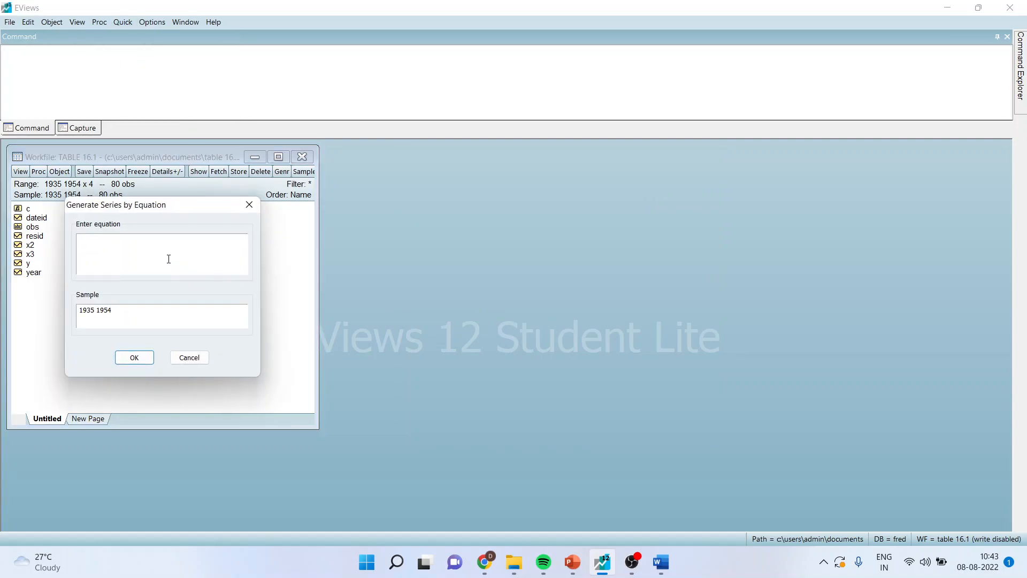
pyautogui.write('d2=0')
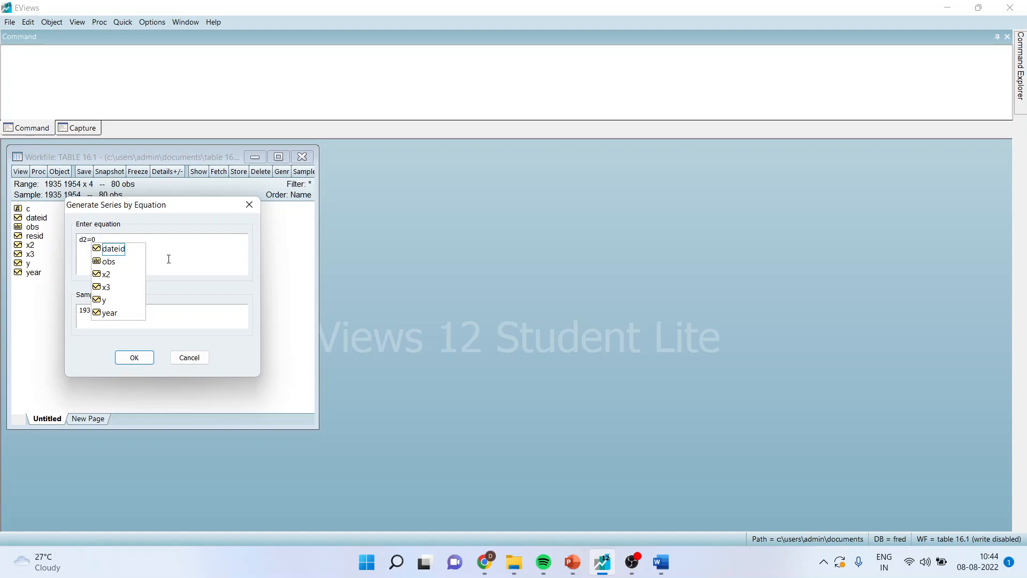
pyautogui.click(144, 357)
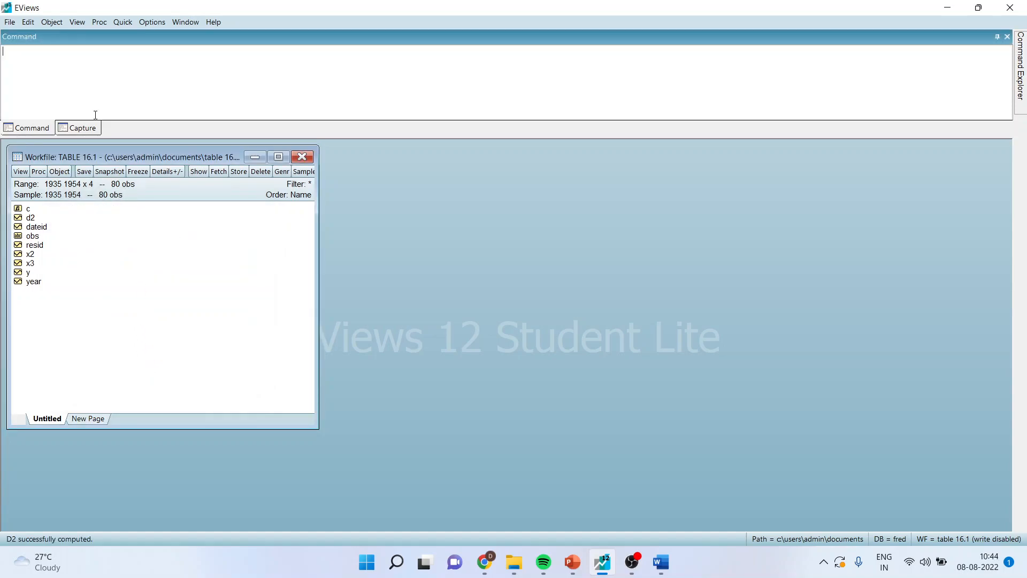
# - Generate a new series with the equation d3=0 for the same sample
pyautogui.click(122, 22)
pyautogui.click(140, 48)
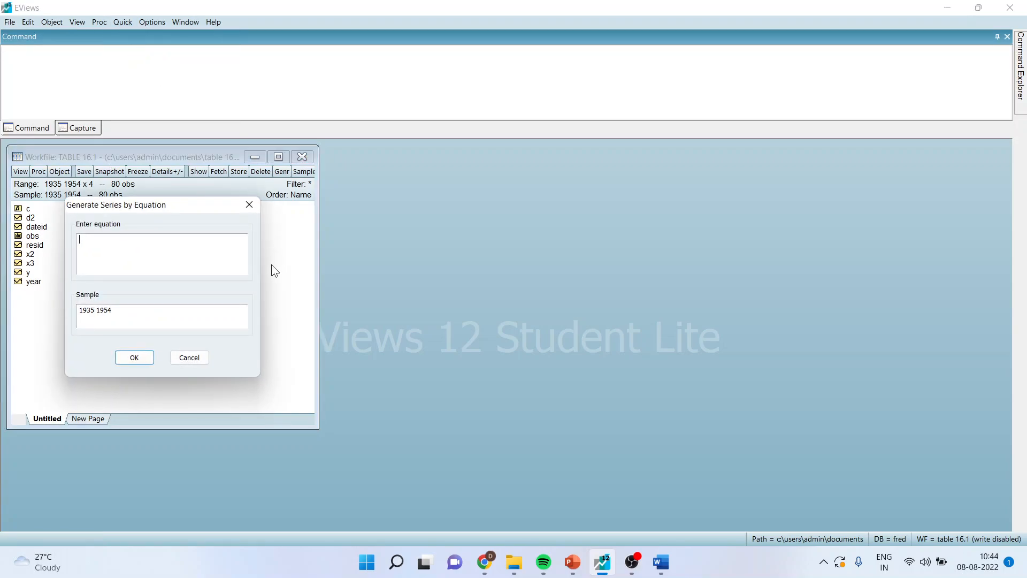
pyautogui.write('d3=0')
pyautogui.press('Return')
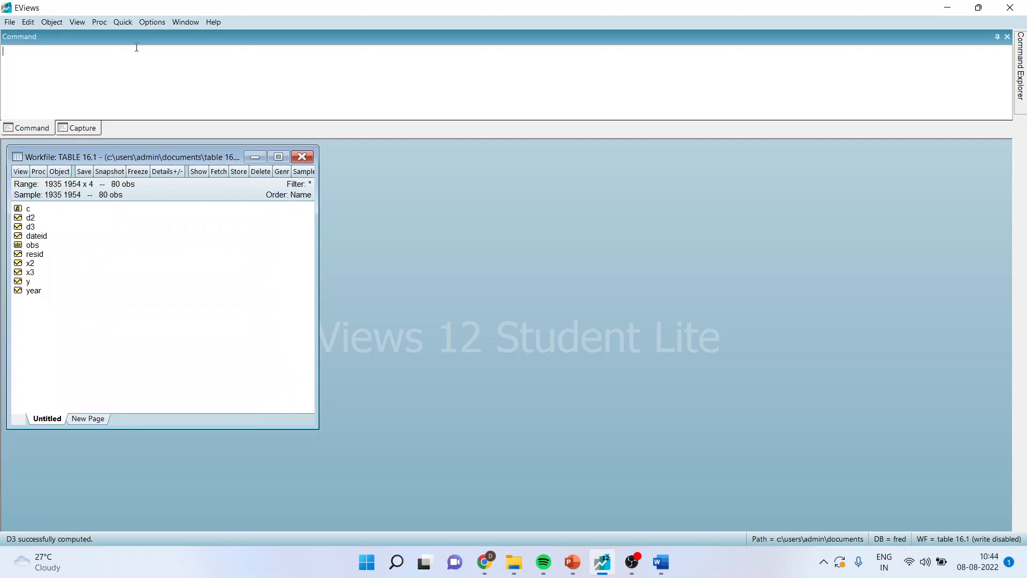
# - Generate a new series with the equation d4=0 for the same sample
pyautogui.click(123, 22)
pyautogui.click(140, 48)
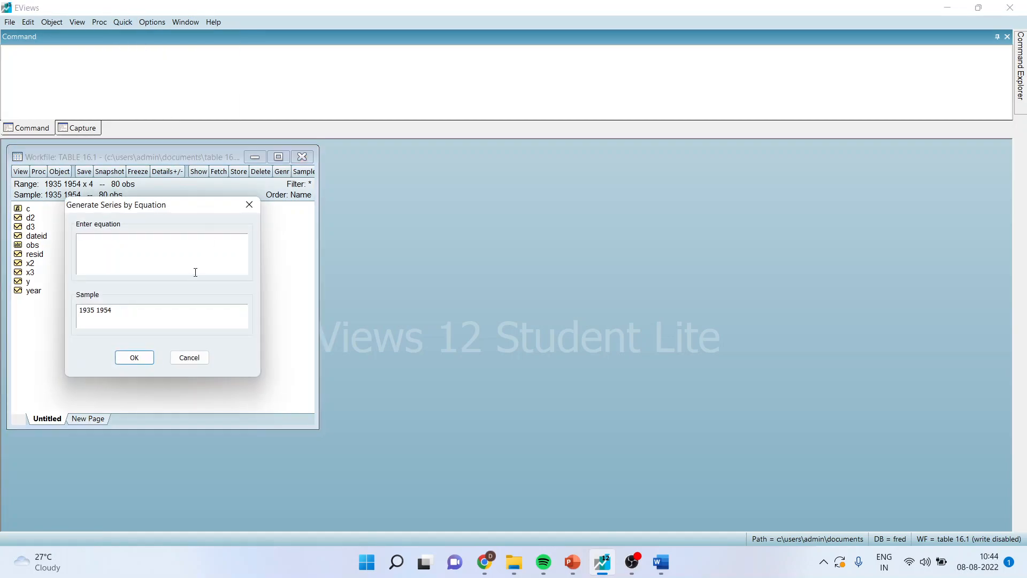
pyautogui.write('d4=0')
pyautogui.press('Return')
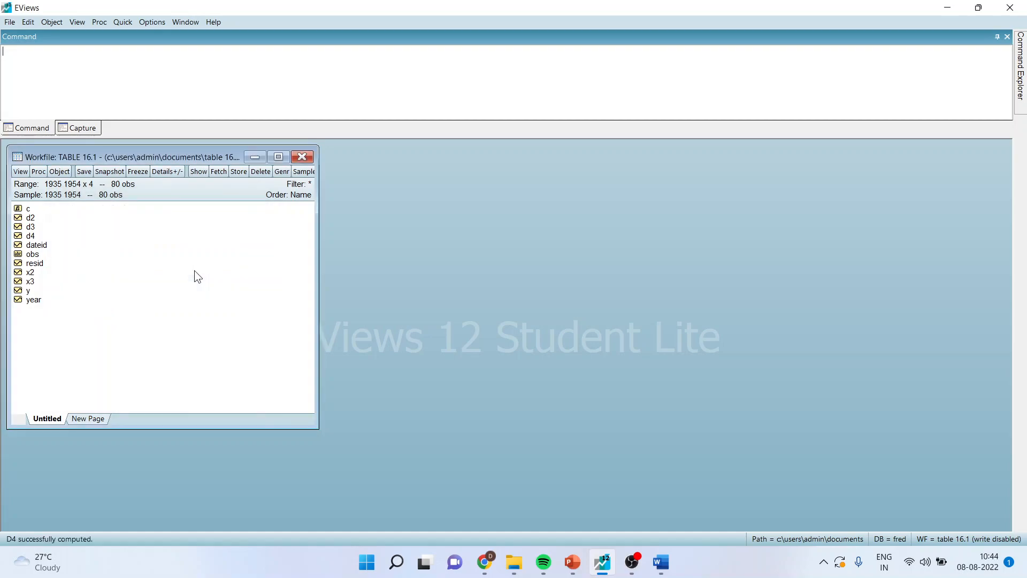
# - Open obs, d2, d3 and d4 together as a maximized group and highlight the GE observations from 35 to 54
pyautogui.click(36, 254)
pyautogui.keyDown('ctrl'); pyautogui.click(34, 218); pyautogui.keyUp('ctrl')
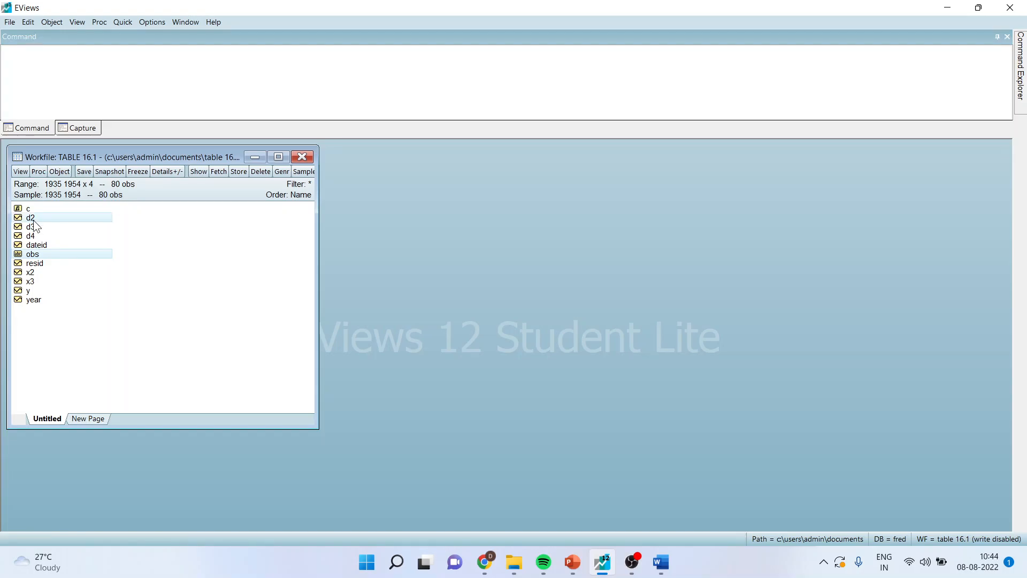
pyautogui.keyDown('ctrl'); pyautogui.click(33, 224); pyautogui.keyUp('ctrl')
pyautogui.keyDown('ctrl'); pyautogui.click(32, 235); pyautogui.keyUp('ctrl')
pyautogui.rightClick(63, 214)
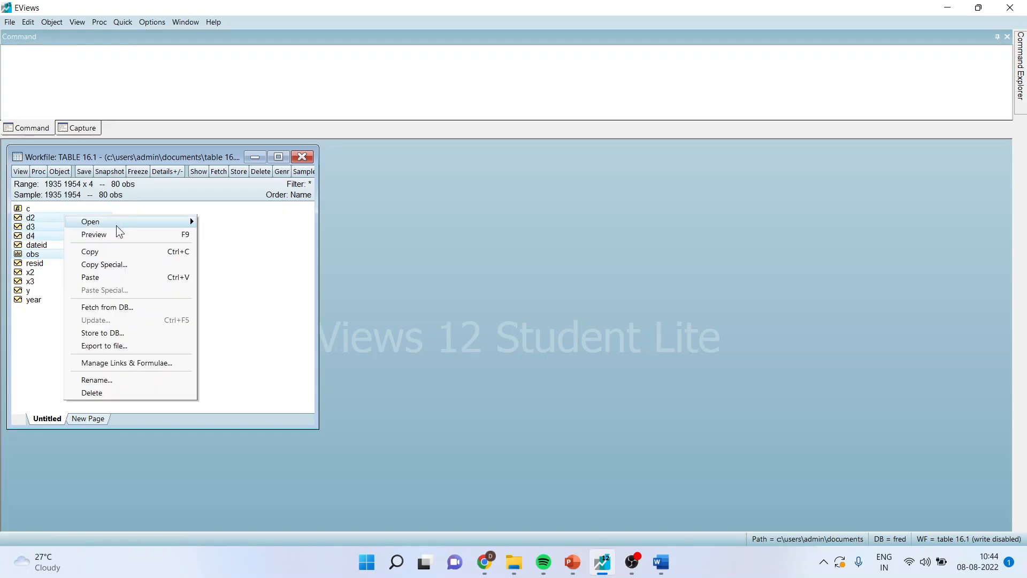
pyautogui.moveTo(134, 222)
pyautogui.click(230, 221)
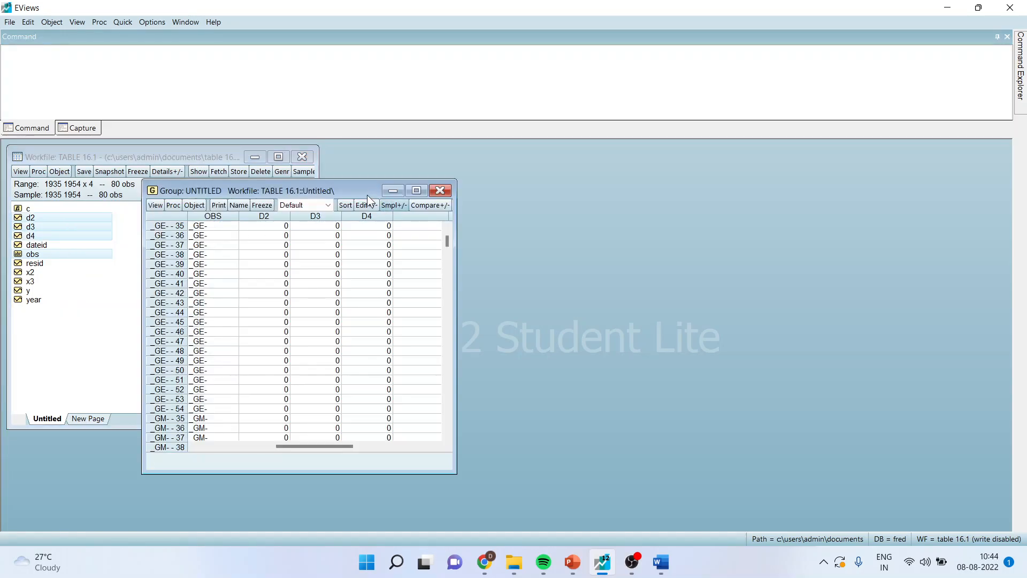
pyautogui.click(416, 191)
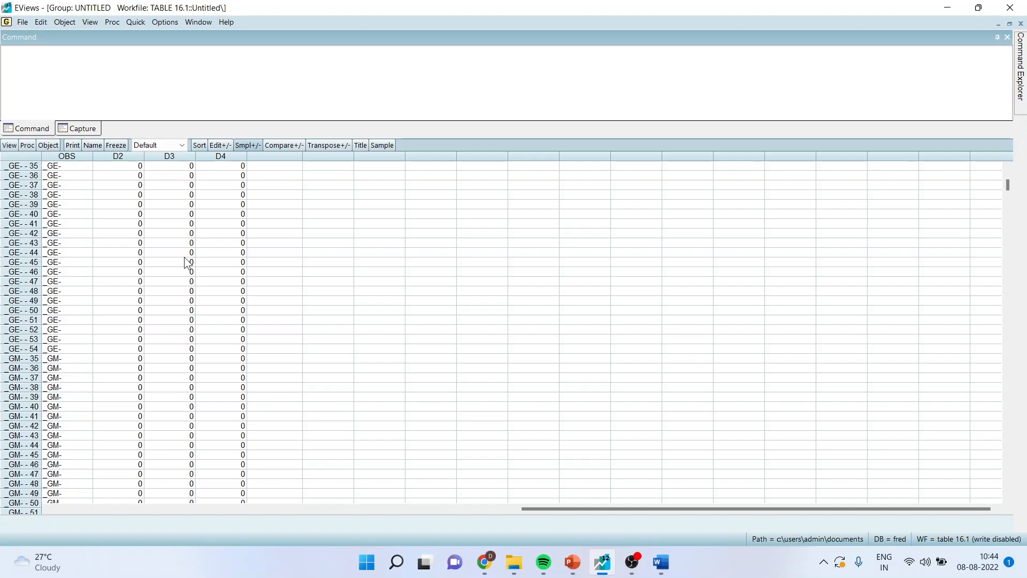
pyautogui.moveTo(56, 165); pyautogui.dragTo(54, 351)
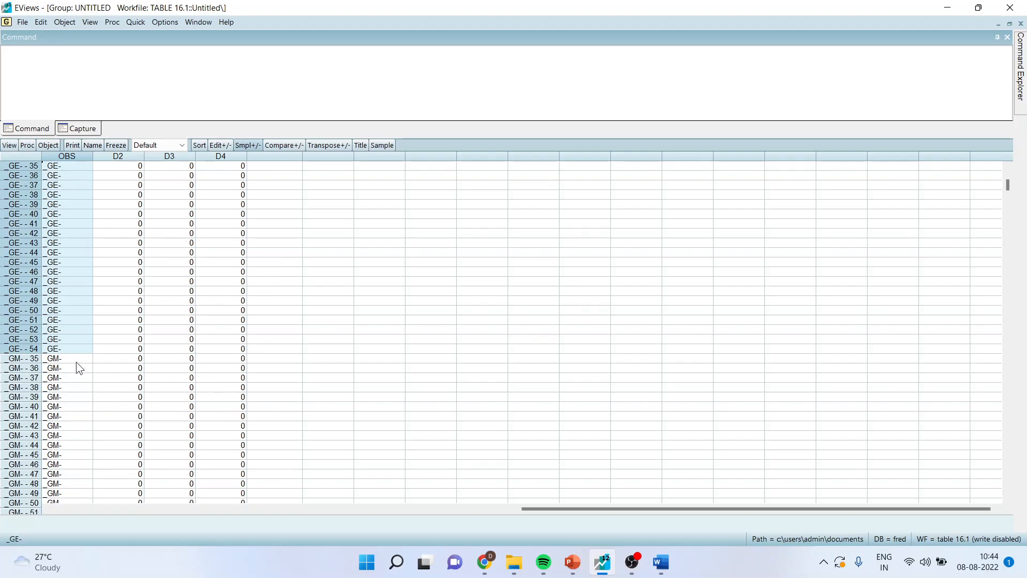
# - Enable editing of the group and enter 1 in D2 for successive GM observations, starting at GM-35
pyautogui.click(221, 146)
pyautogui.click(128, 371)
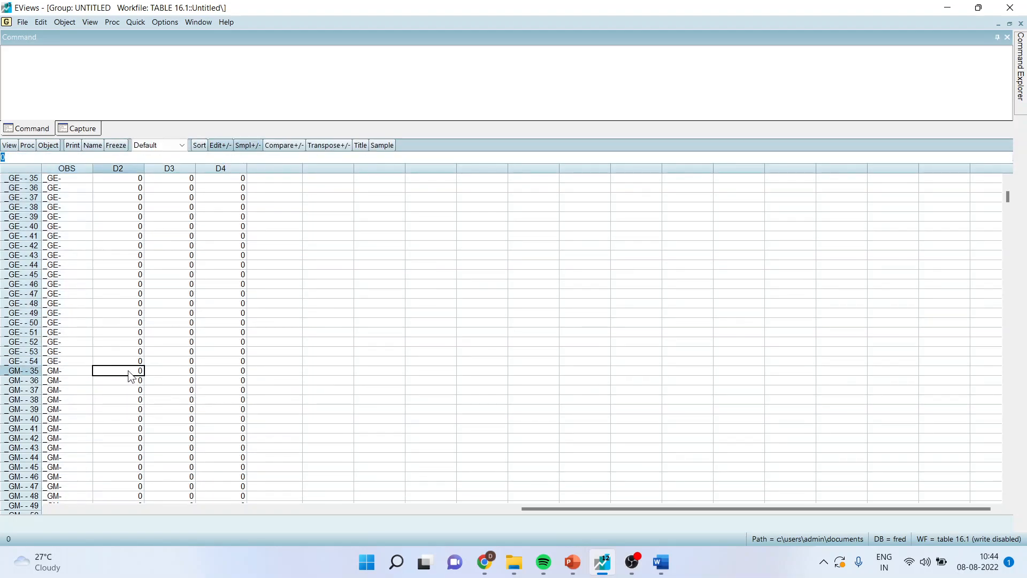
pyautogui.write('1')
pyautogui.press('Return')
pyautogui.write('1')
pyautogui.press('Return')
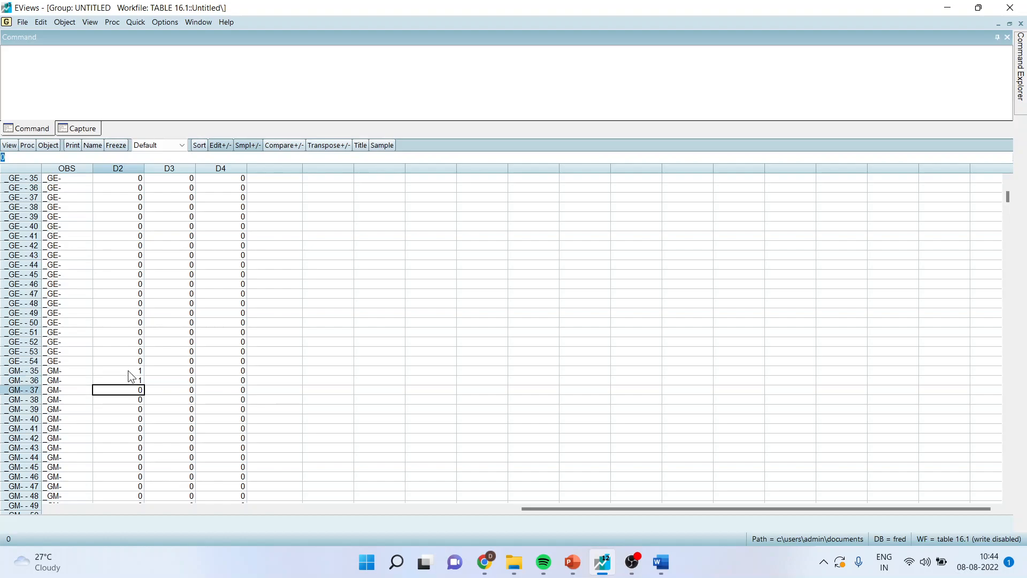
pyautogui.write('1')
pyautogui.press('Return')
pyautogui.write('1')
pyautogui.press('Return')
pyautogui.write('1')
pyautogui.press('Return')
pyautogui.write('1')
pyautogui.press('Return')
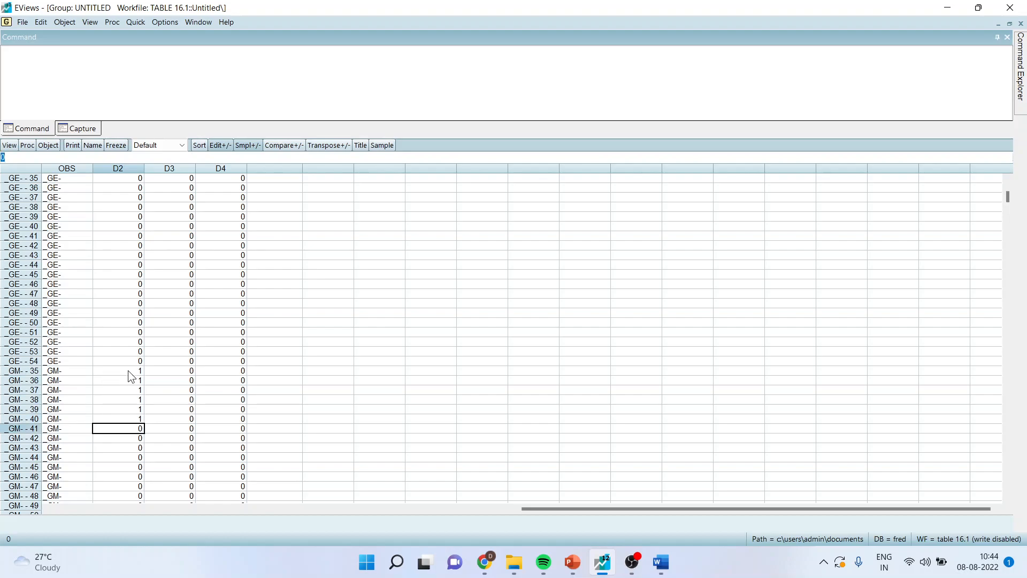
pyautogui.write('1')
pyautogui.press('Return')
pyautogui.press('1')
pyautogui.press('Return')
pyautogui.write('1')
pyautogui.press('Return')
pyautogui.write('1')
pyautogui.press('Return')
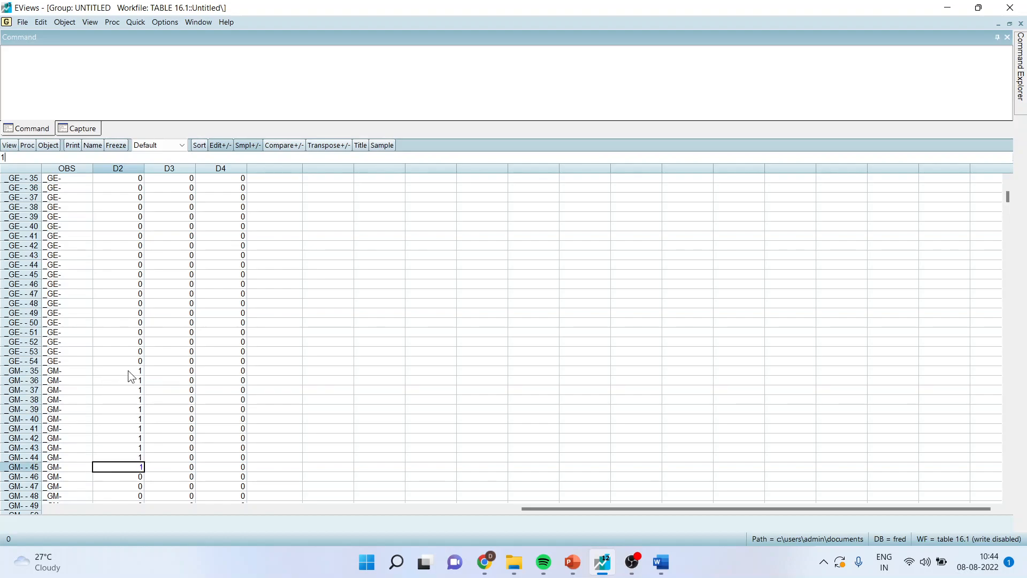
pyautogui.write('1')
pyautogui.press('Return')
pyautogui.write('1')
pyautogui.press('Return')
pyautogui.write('1')
pyautogui.press('Return')
pyautogui.write('1')
pyautogui.press('Return')
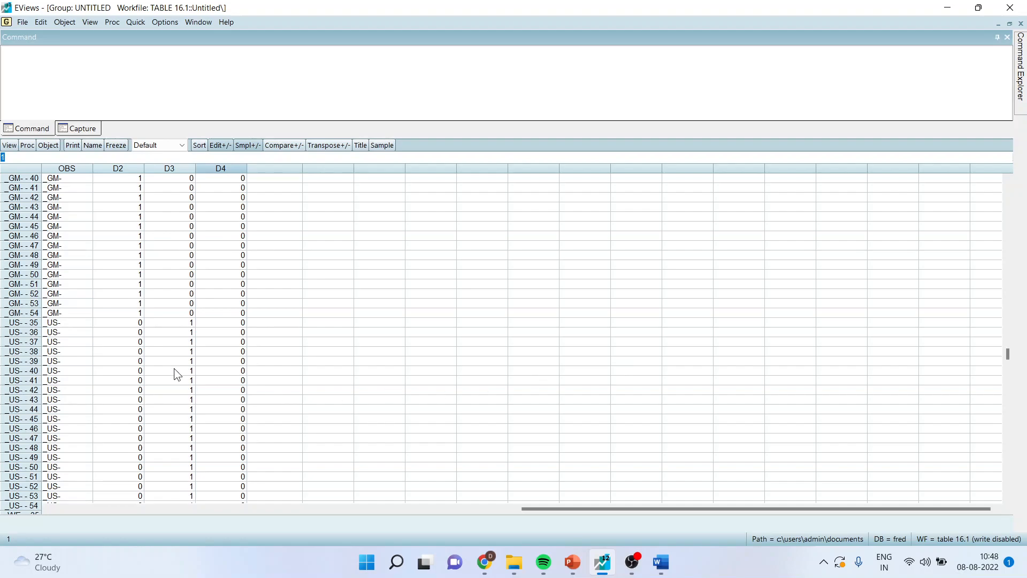
# - Check the D2, D3 and D4 values across the GM, US and WE rows and place the restored group window beside the workfile
pyautogui.scroll(3, 145, 332)
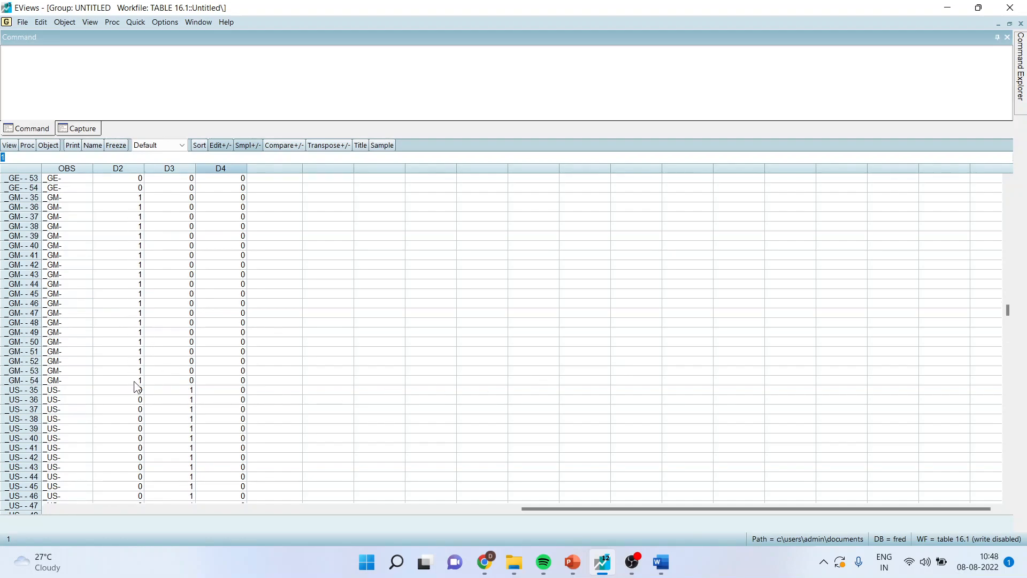
pyautogui.scroll(-1, 248, 393)
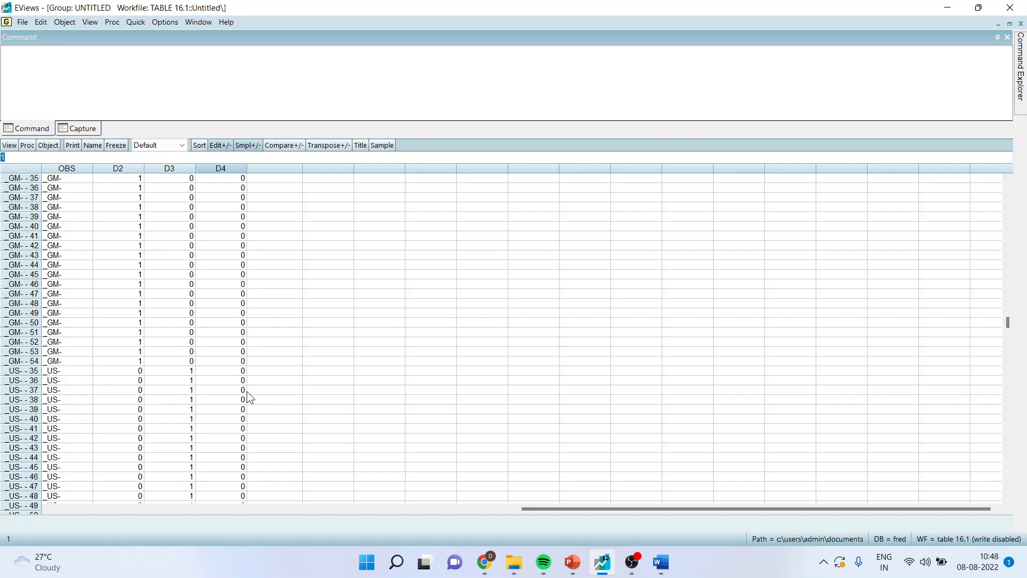
pyautogui.click(183, 373)
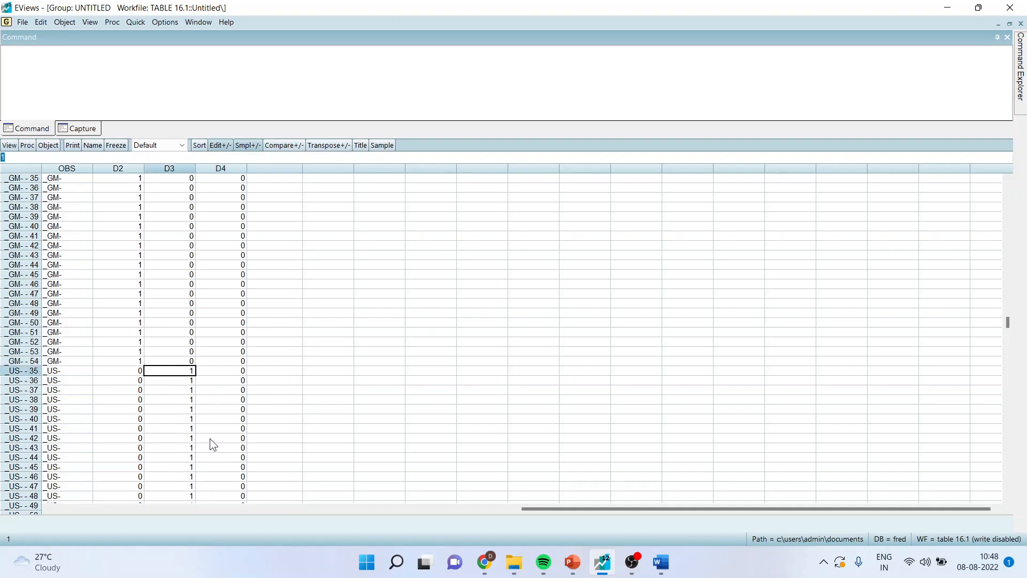
pyautogui.scroll(-7, 210, 444)
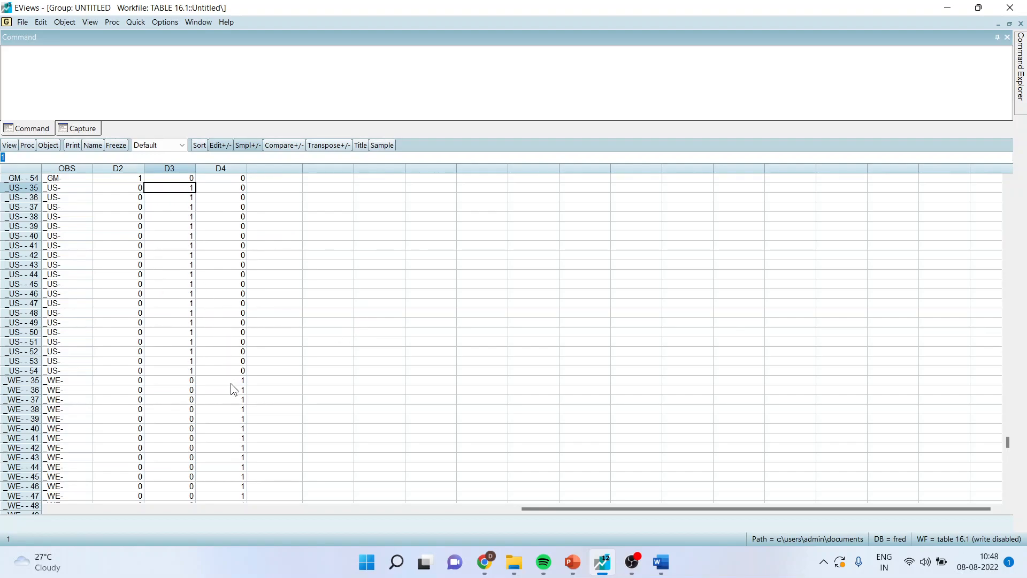
pyautogui.scroll(-2, 338, 438)
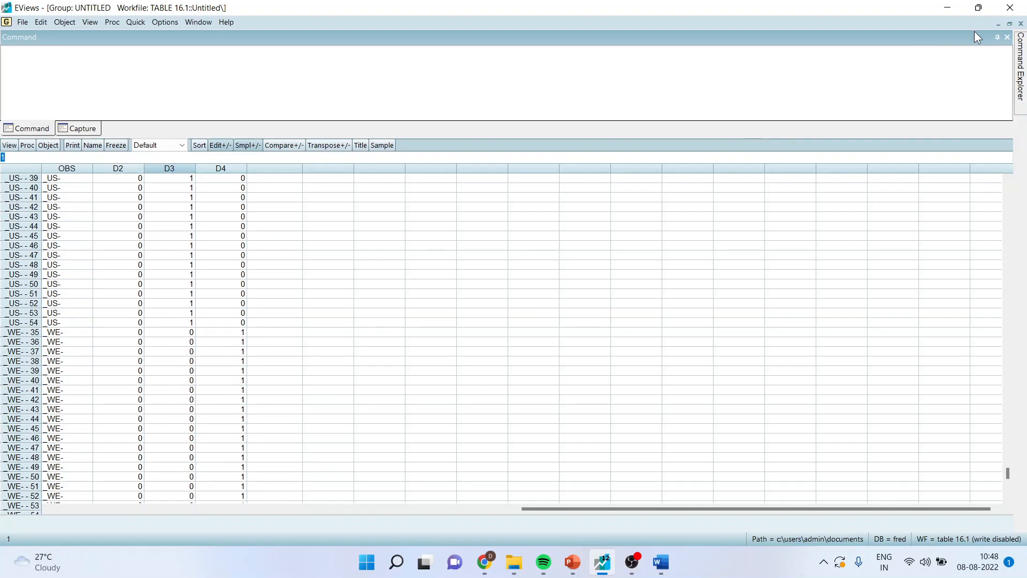
pyautogui.click(1009, 23)
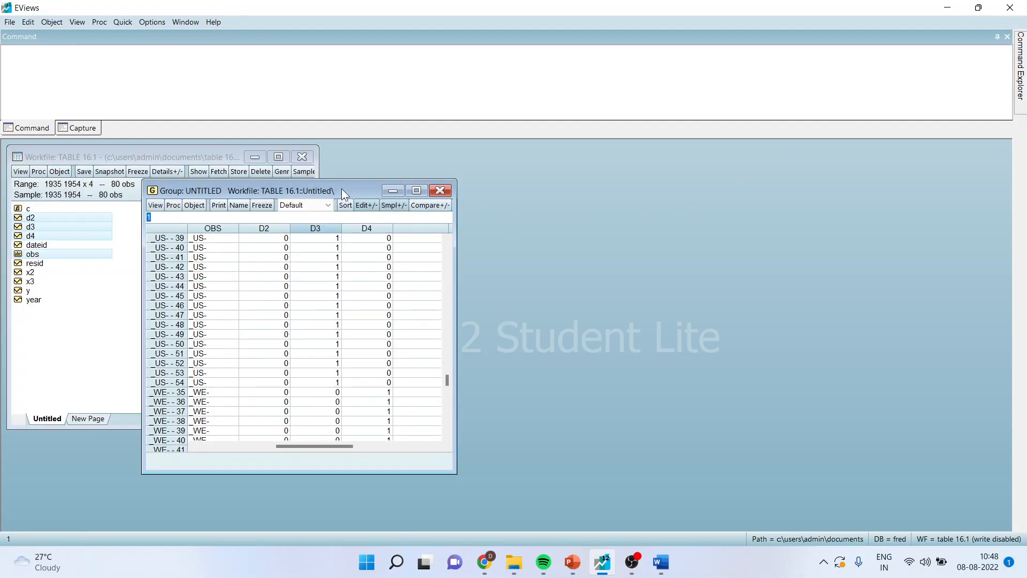
pyautogui.moveTo(342, 188); pyautogui.dragTo(582, 167)
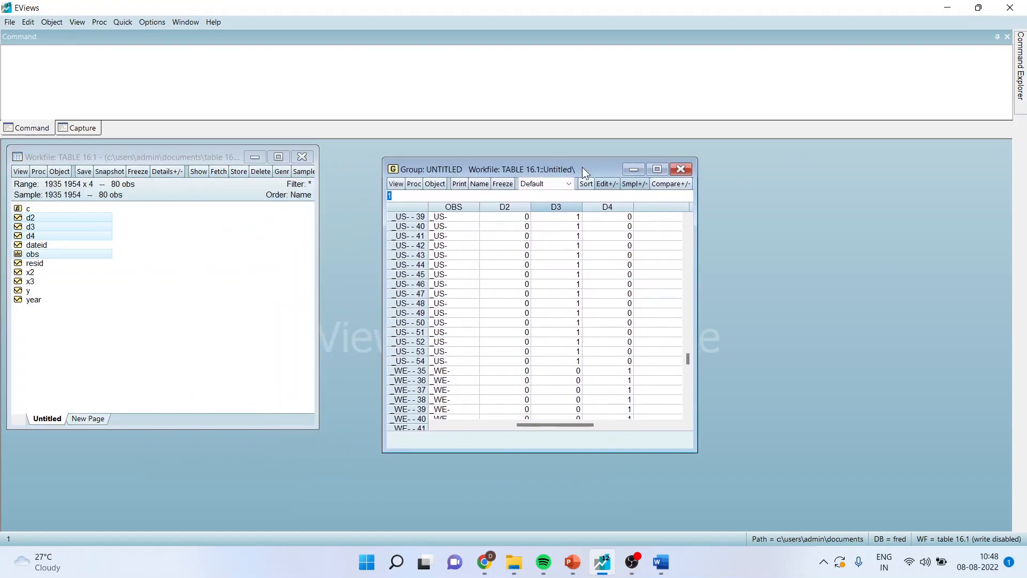
pyautogui.click(268, 265)
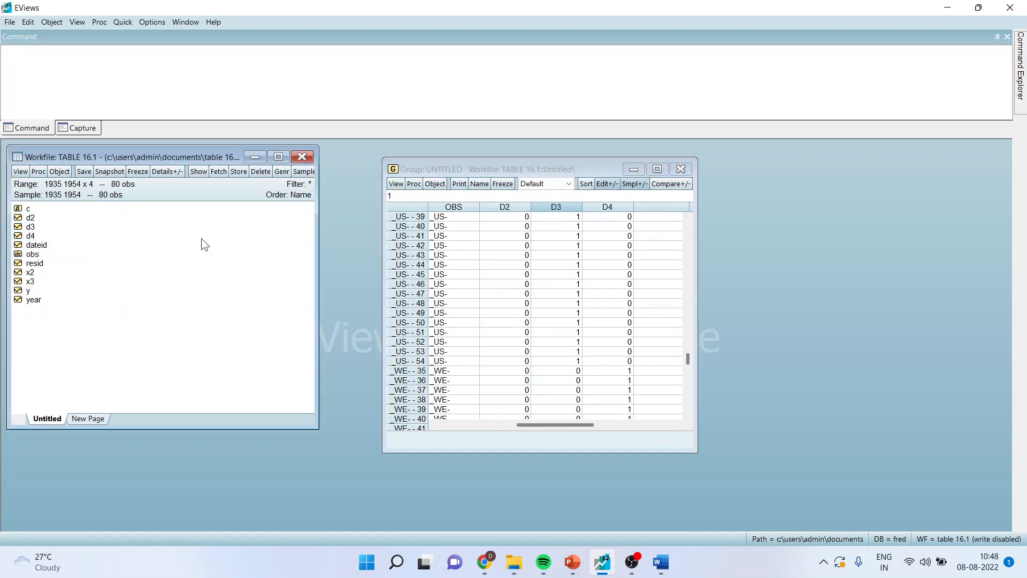
# - Estimate a least squares equation with the specification y c x2 x3 d2 d3 d4 for the sample 1935 1954
pyautogui.click(123, 22)
pyautogui.click(179, 130)
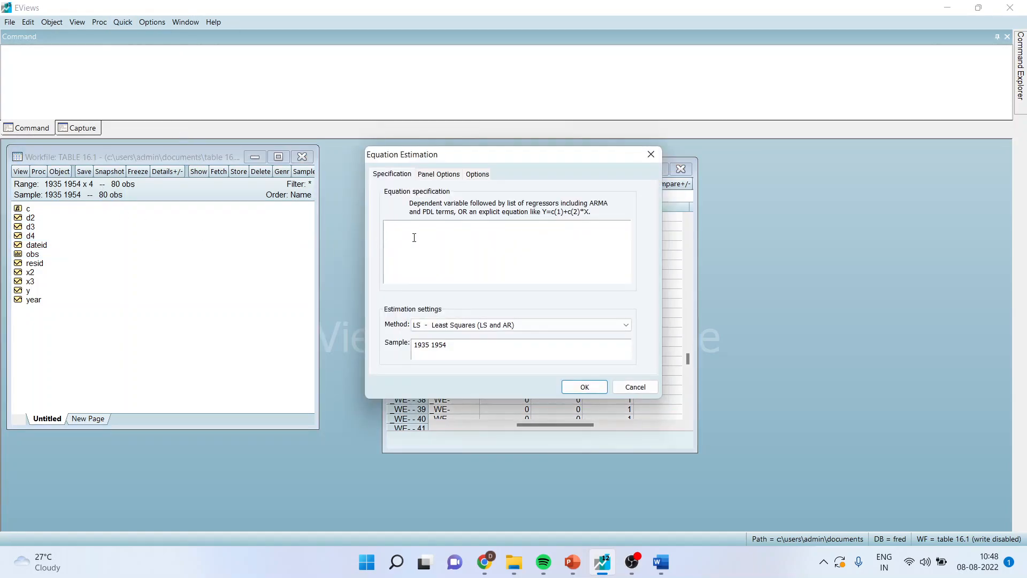
pyautogui.write('y c x2 x3 d2 d3 d4')
pyautogui.press('Return')
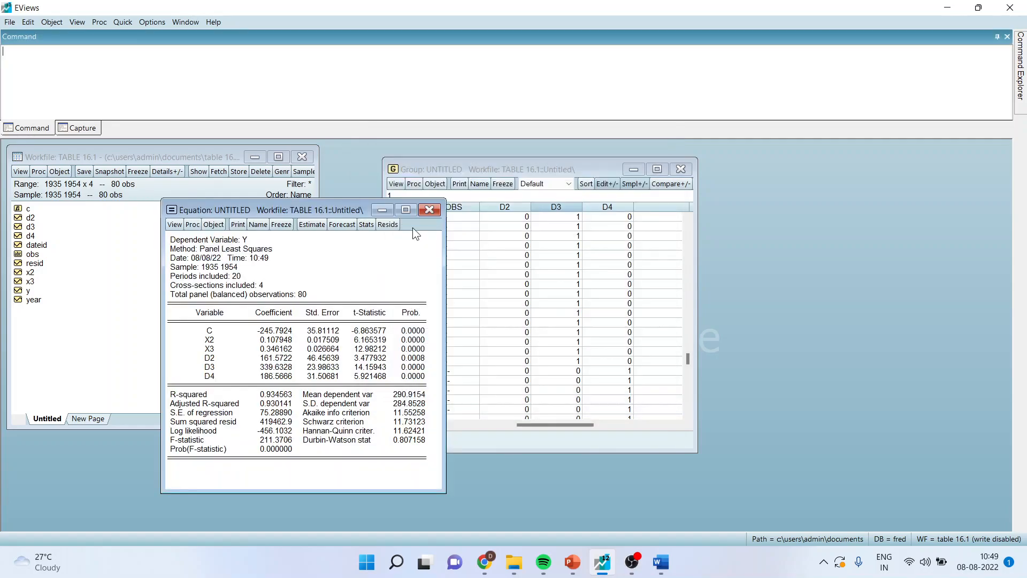
# - Maximize the equation window and select the whole dummy variable regression output for copying
pyautogui.click(406, 209)
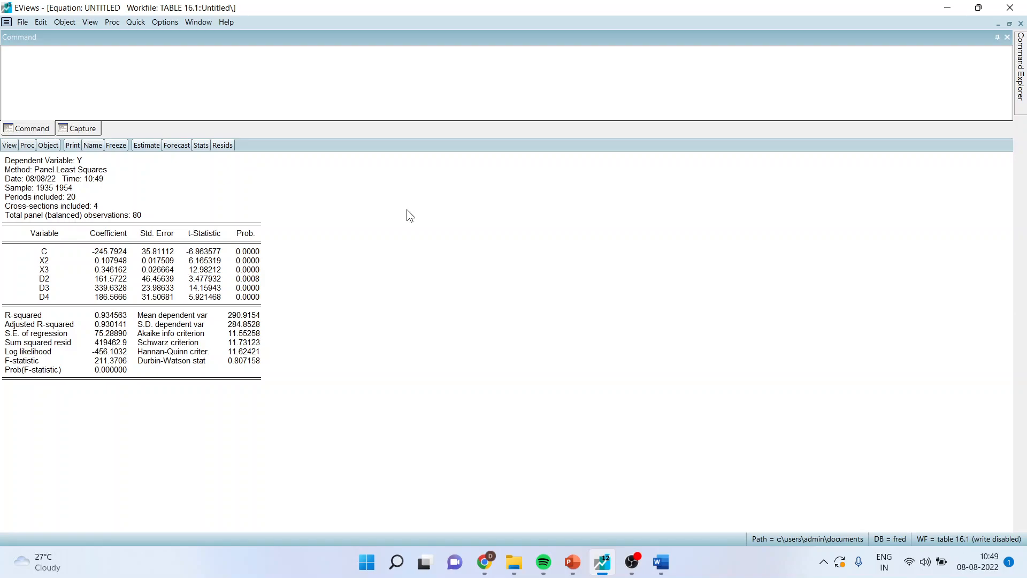
pyautogui.click(240, 234)
pyautogui.hotkey('ctrl', 'a')
pyautogui.rightClick(216, 197)
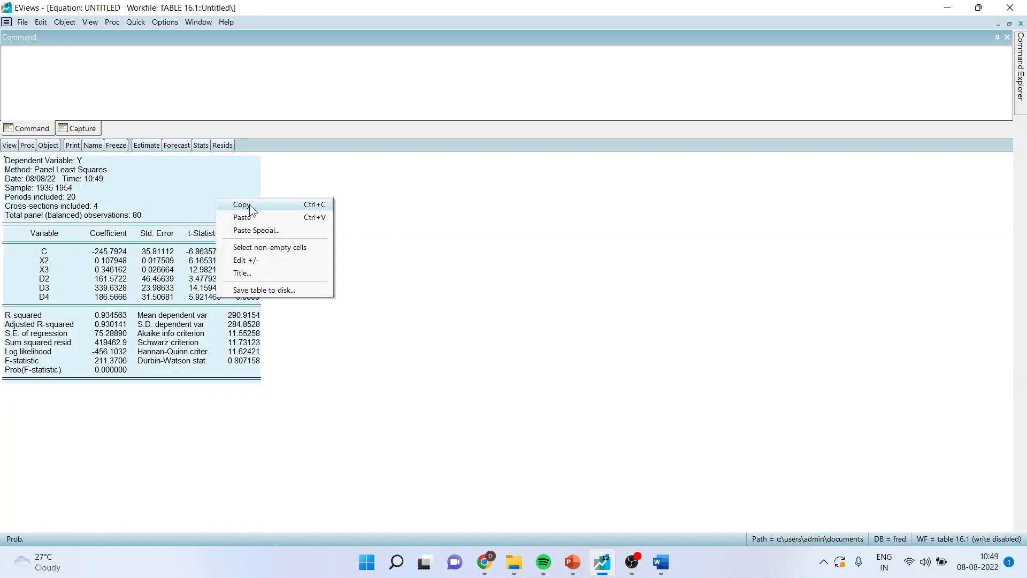
# - Switch to Word and review the dummy regression table and company intercepts, highlighting the 245.7924 + 339.6328 calculation for US
pyautogui.click(661, 561)
pyautogui.scroll(2, 471, 401)
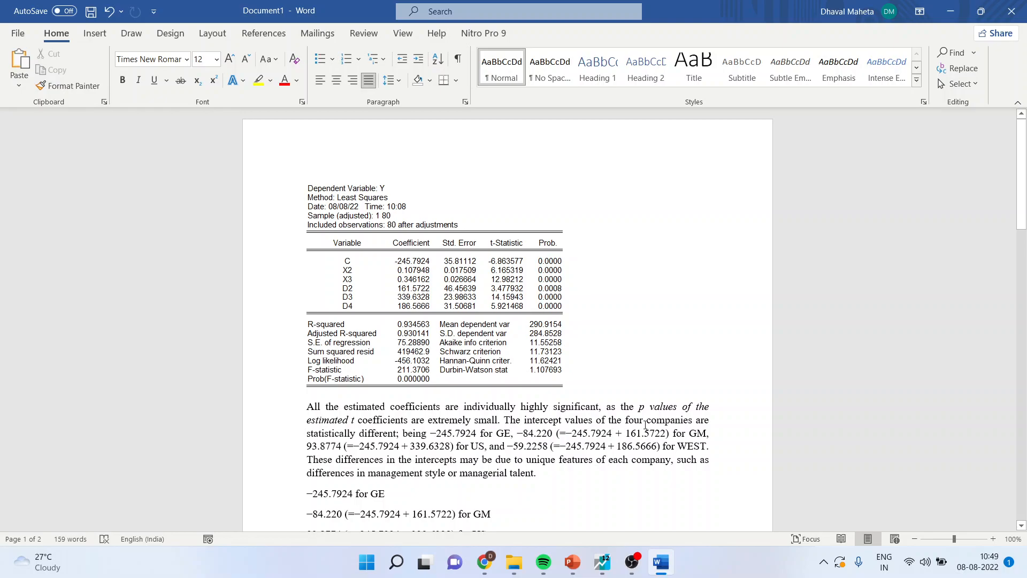
pyautogui.scroll(-1, 645, 424)
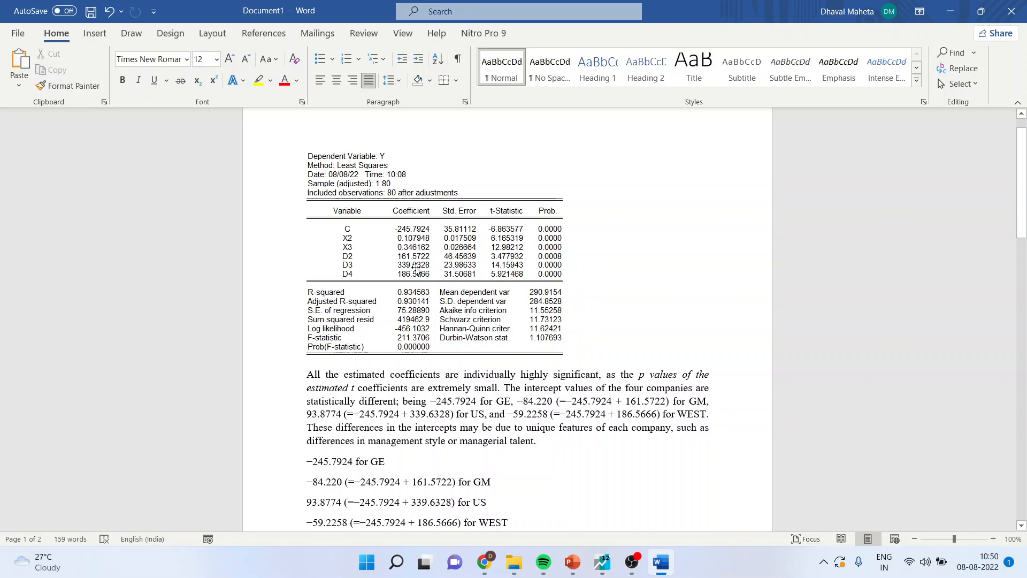
pyautogui.moveTo(361, 415); pyautogui.dragTo(460, 411)
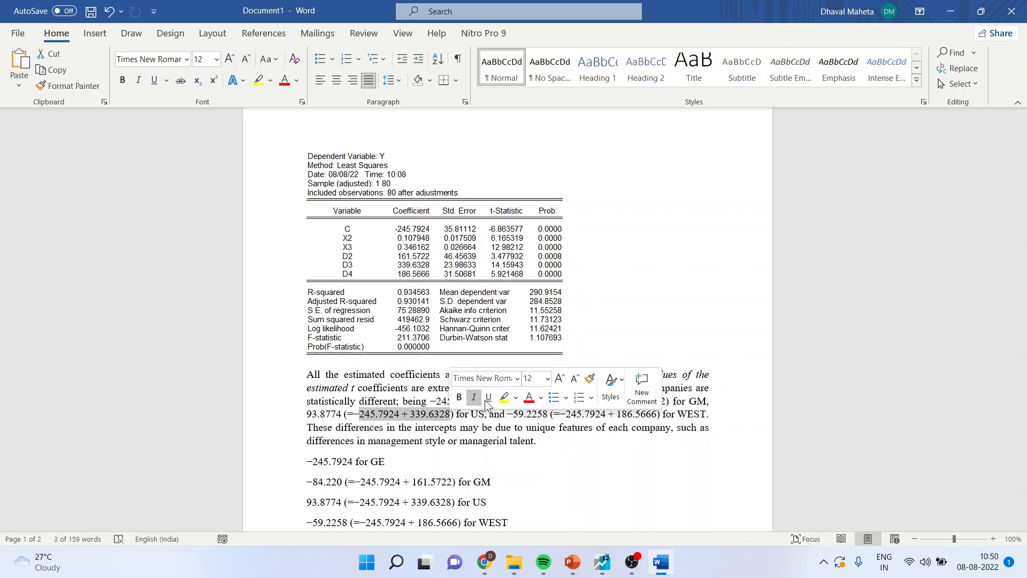
pyautogui.scroll(-1, 672, 486)
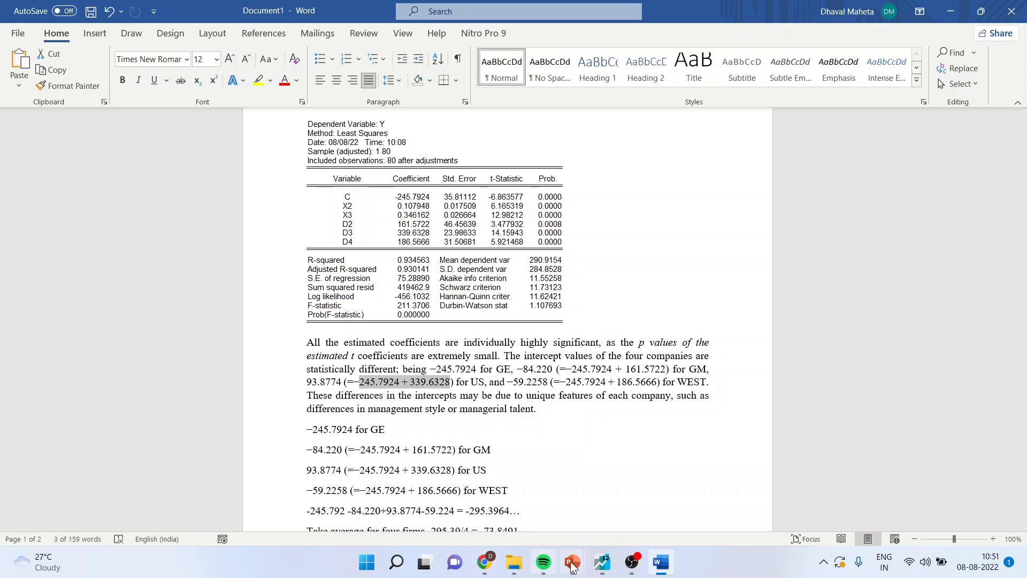
# - Return to EViews and run a Wald coefficient restriction test of c(4)=c(5)=c(6)=0 on the equation
pyautogui.click(602, 561)
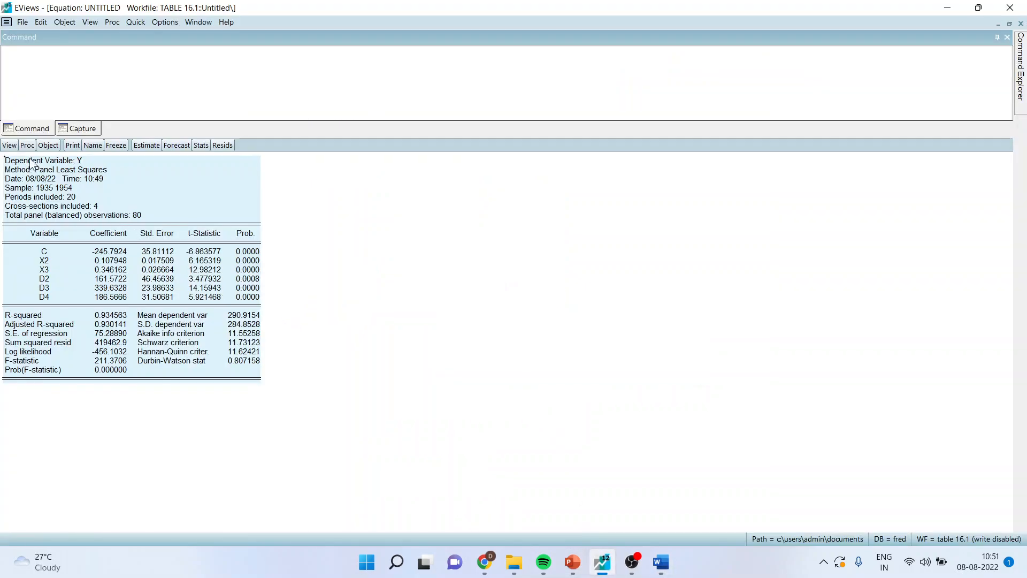
pyautogui.click(10, 145)
pyautogui.moveTo(85, 279)
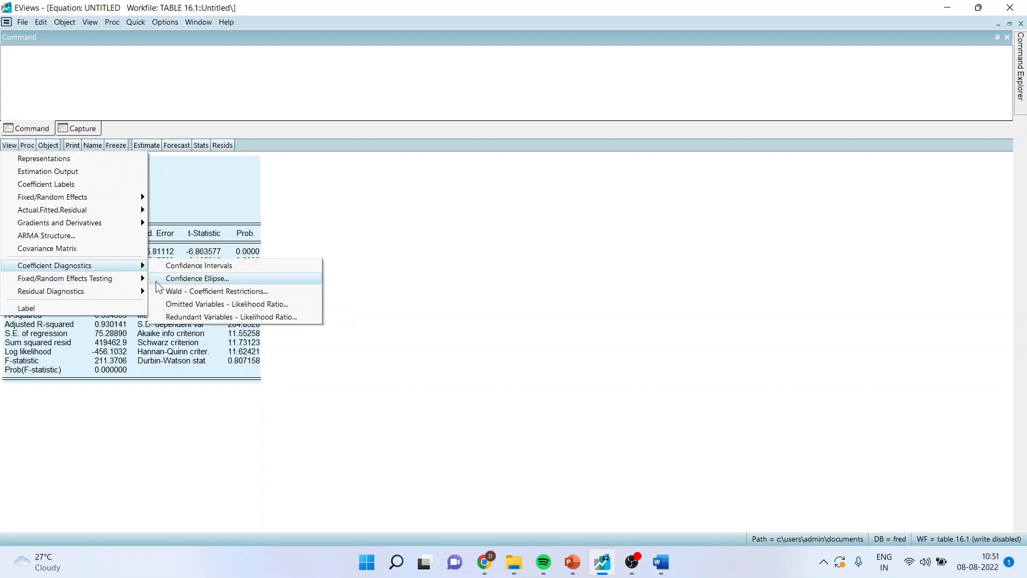
pyautogui.click(187, 292)
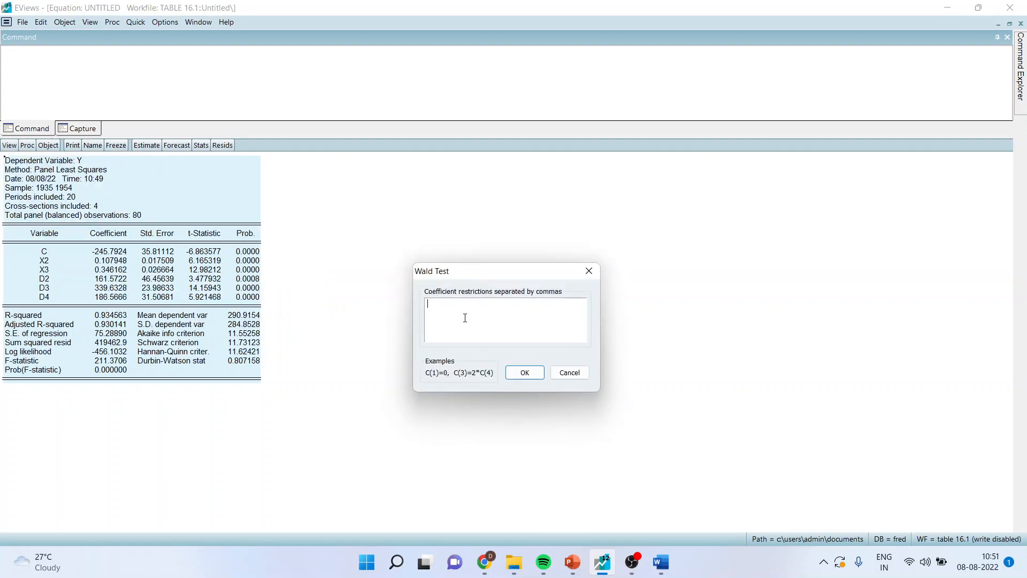
pyautogui.write('c(4)=c(5)=c(6)=0')
pyautogui.press('Return')
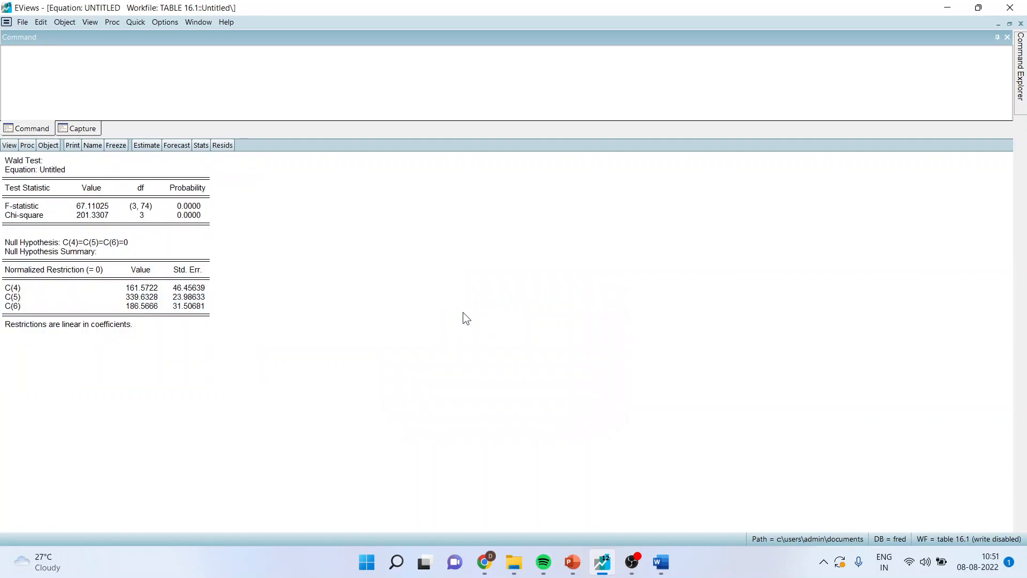
# - Examine the F-statistic probability of the Wald test and select the entire test output
pyautogui.click(193, 207)
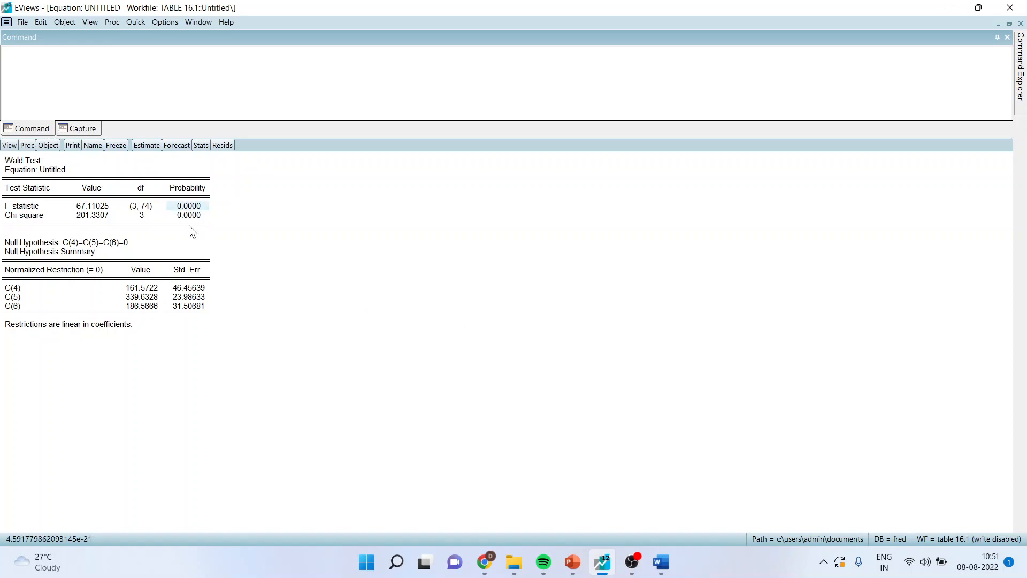
pyautogui.click(188, 226)
pyautogui.hotkey('ctrl', 'a')
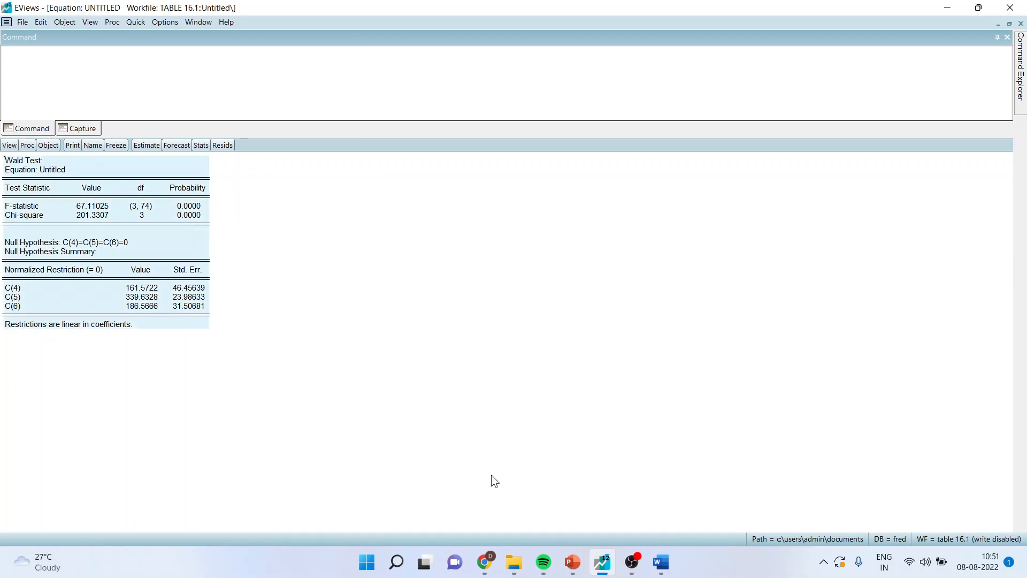
# - Switch to Word and insert blank lines after the four-firm average line to move the Wald test table onto the second page
pyautogui.click(661, 562)
pyautogui.scroll(-3, 633, 445)
pyautogui.scroll(-5, 633, 445)
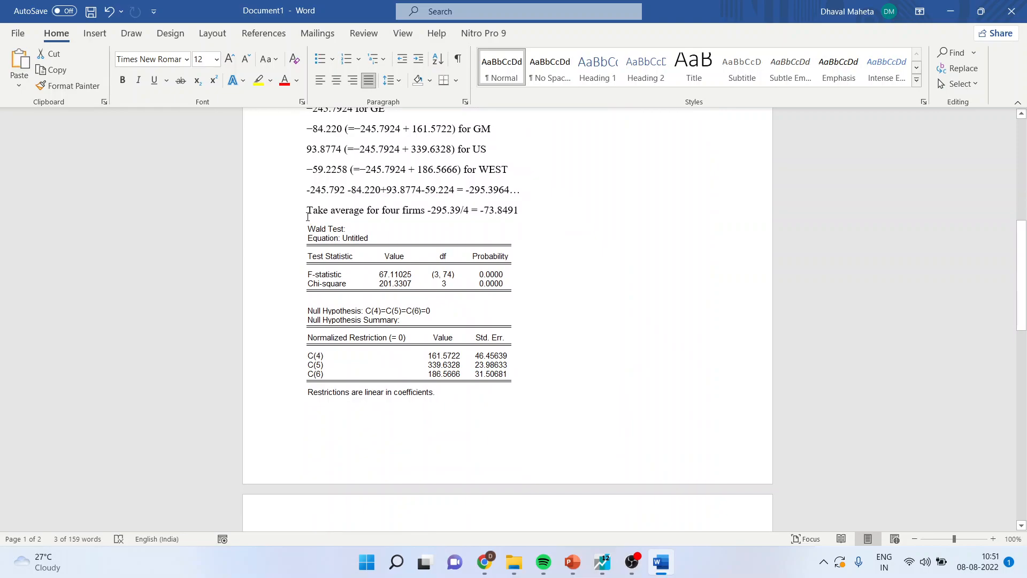
pyautogui.click(526, 220)
pyautogui.press('Return')
pyautogui.press('Return')
pyautogui.press('Return')
pyautogui.press('Return')
pyautogui.press('Return')
pyautogui.press('Return')
pyautogui.press('Return')
pyautogui.press('Return')
pyautogui.press('Return')
pyautogui.press('Return')
pyautogui.press('Return')
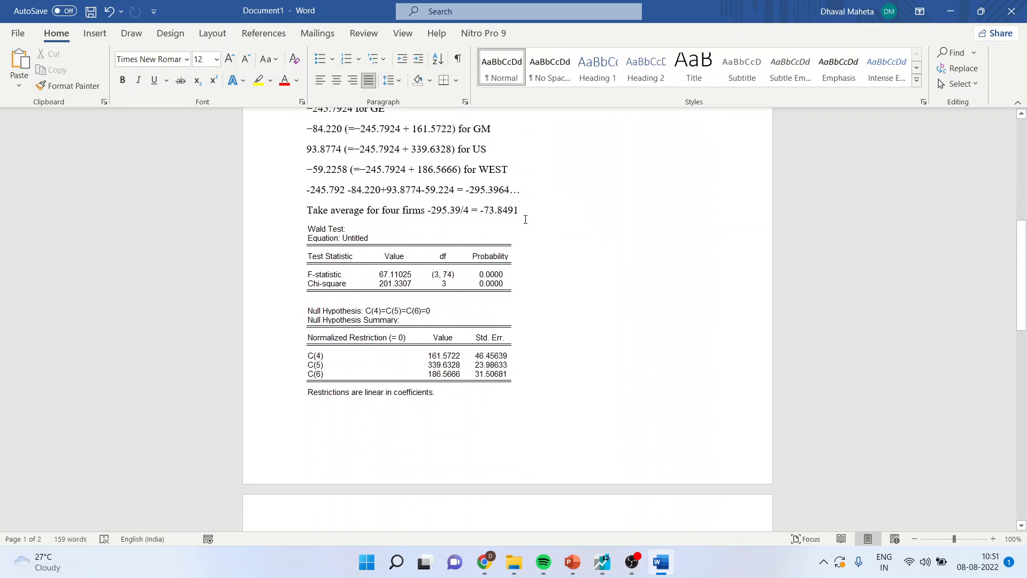
pyautogui.scroll(-6, 535, 221)
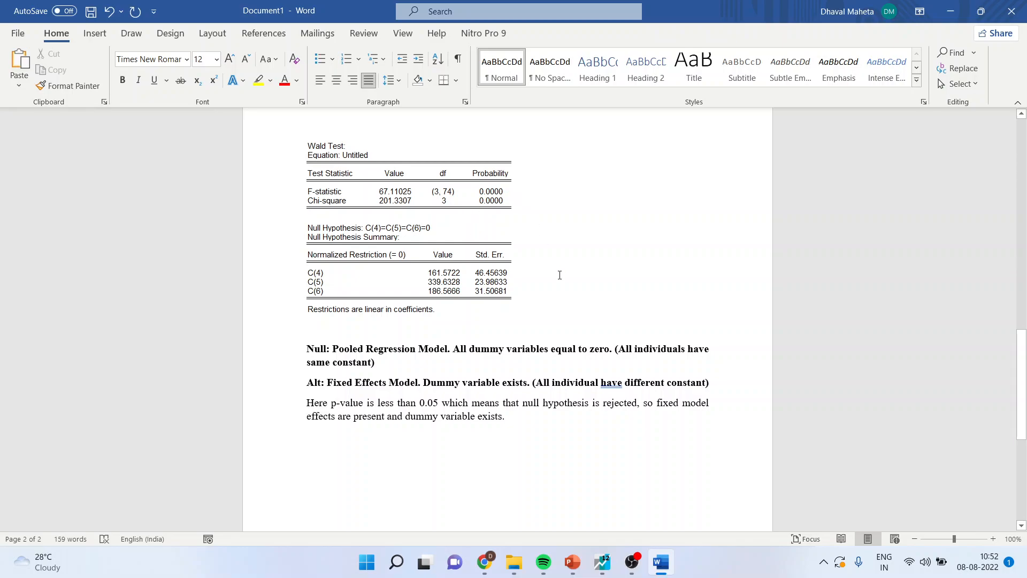
# - Return to EViews, close the equation by deleting it untitled, and minimize the group window
pyautogui.click(602, 561)
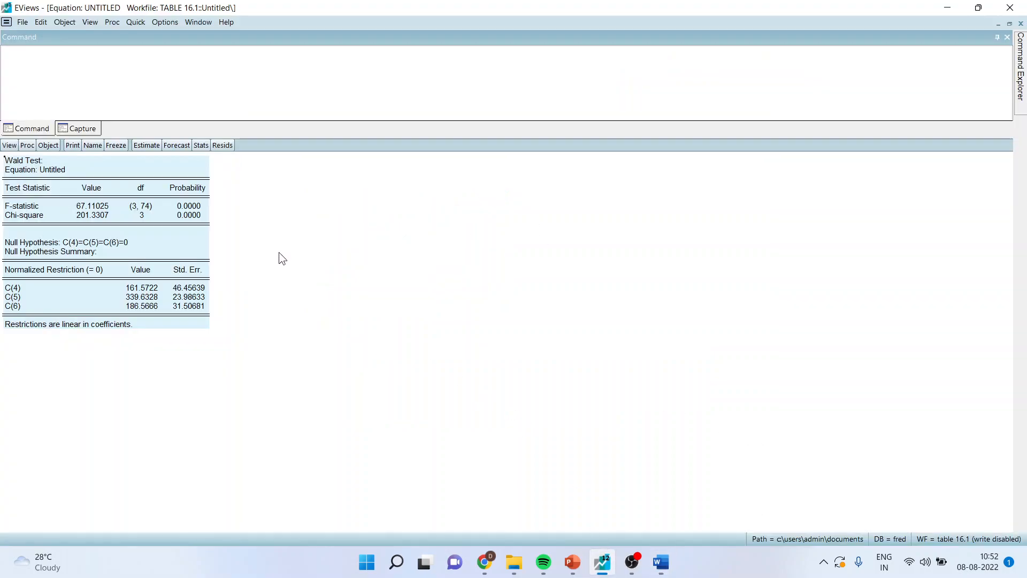
pyautogui.click(1010, 24)
pyautogui.click(428, 210)
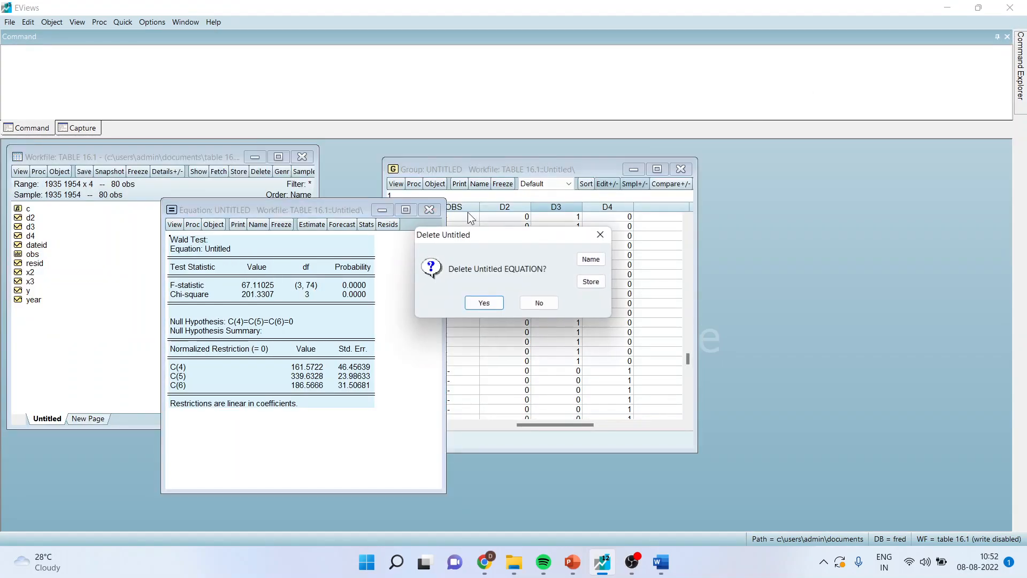
pyautogui.click(484, 302)
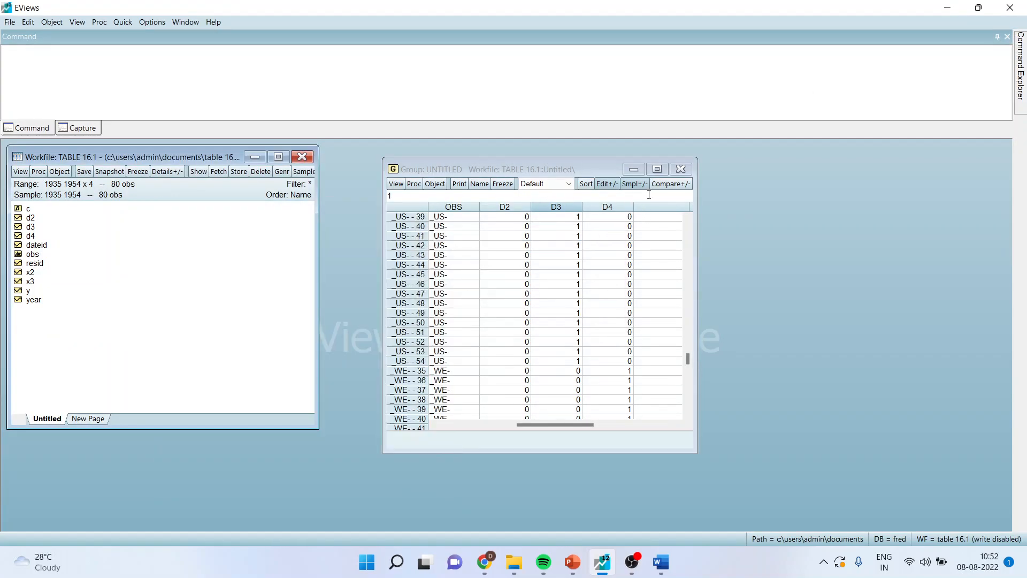
pyautogui.click(634, 169)
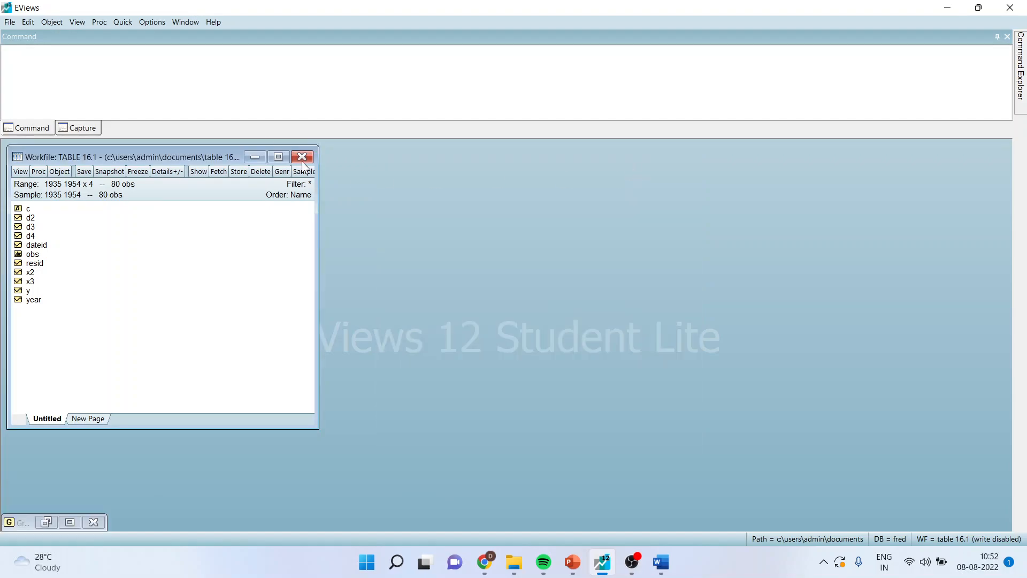
# - Estimate a least squares equation y c x2 x3 for sample 1935 1954 with fixed cross-section effects and no period effects
pyautogui.click(122, 22)
pyautogui.click(206, 130)
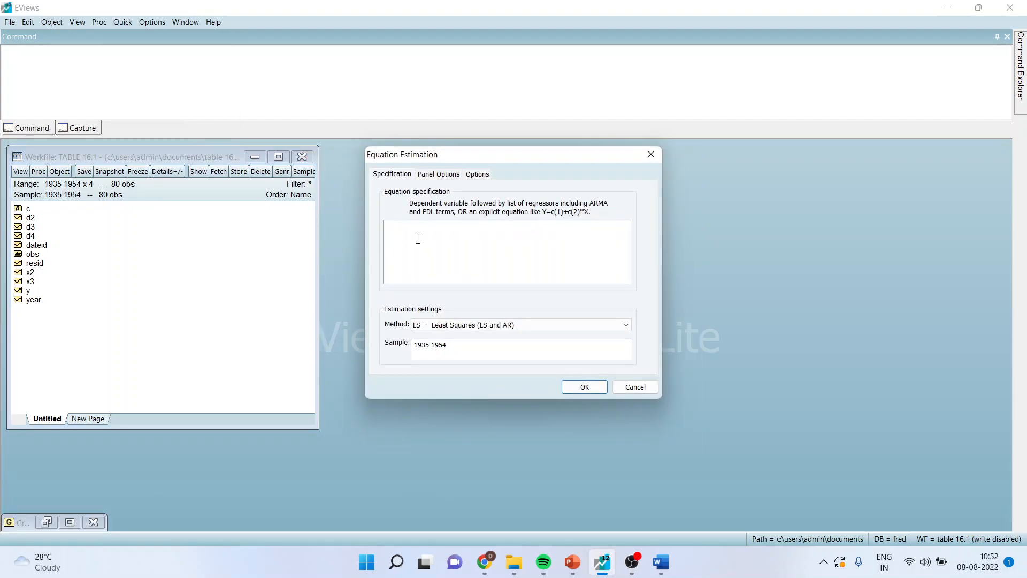
pyautogui.write('y c x2 x3')
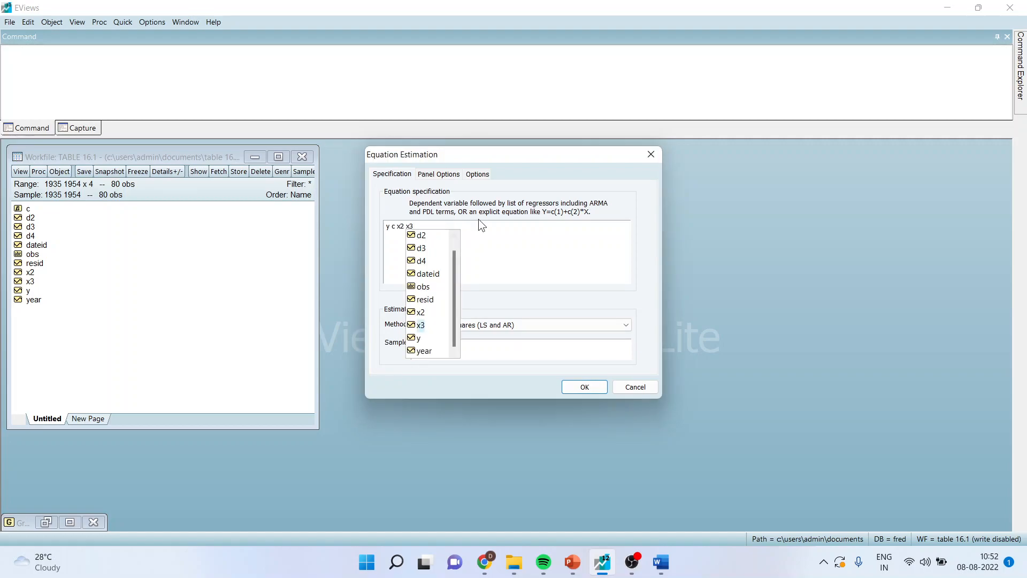
pyautogui.press('Escape')
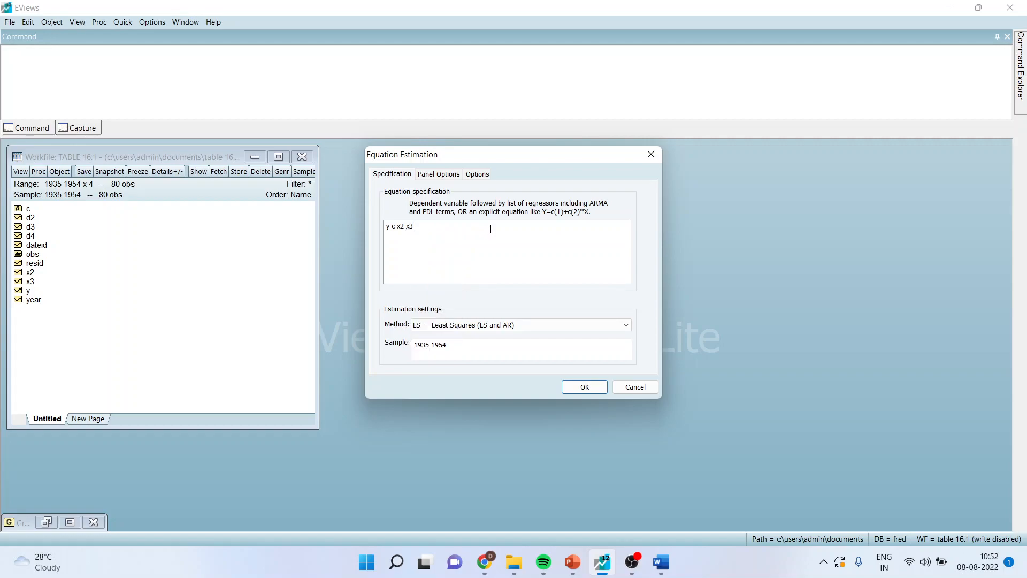
pyautogui.click(442, 175)
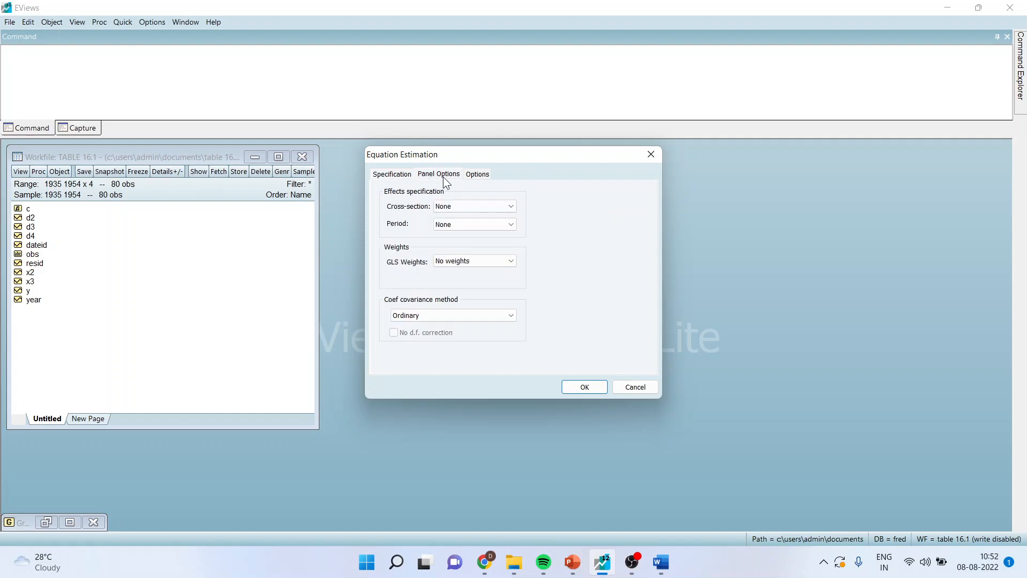
pyautogui.click(511, 206)
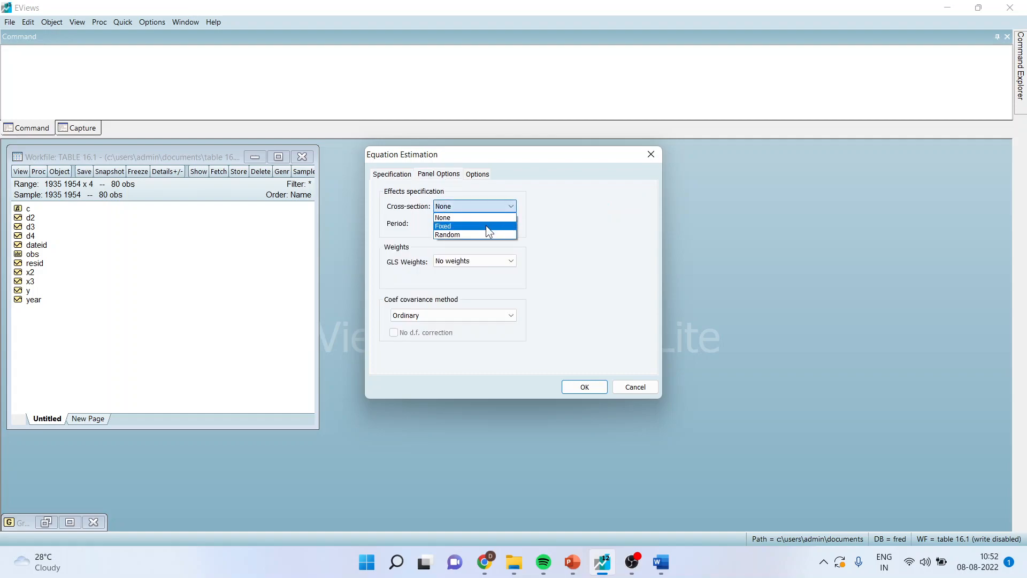
pyautogui.click(486, 225)
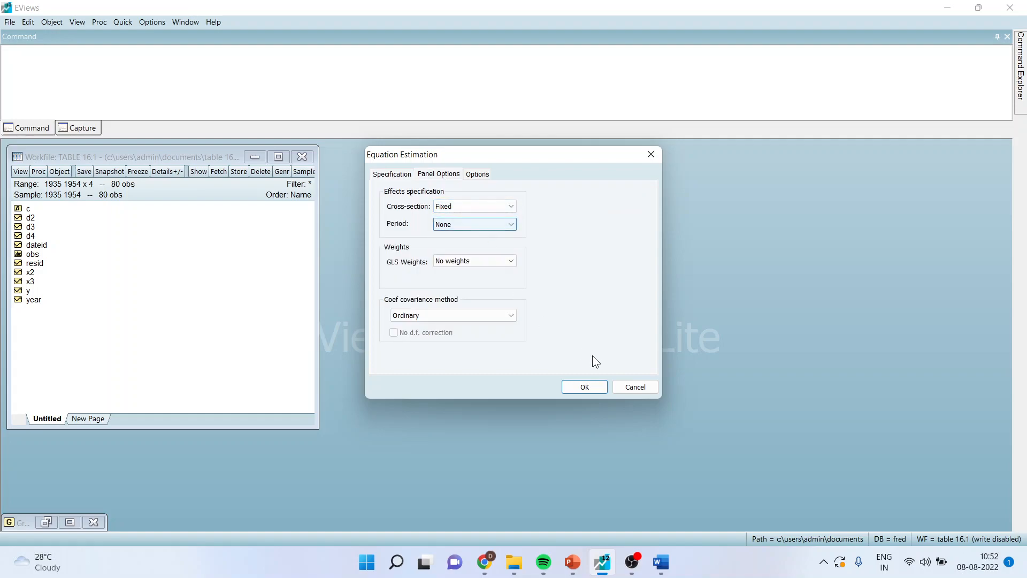
pyautogui.click(591, 384)
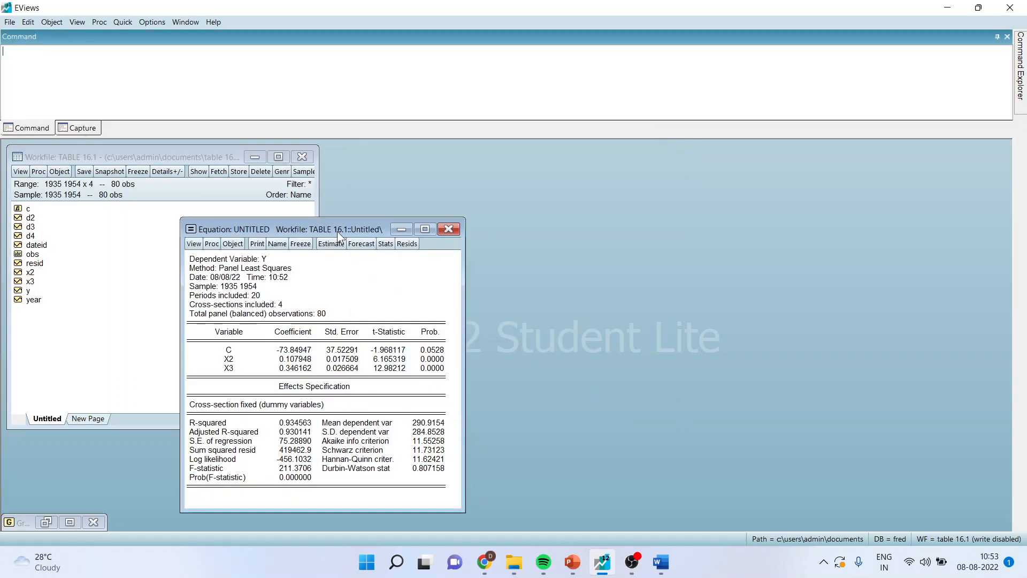
# - Maximize the new equation window and copy its entire output with numbers as displayed
pyautogui.moveTo(337, 231); pyautogui.dragTo(655, 170)
pyautogui.click(742, 168)
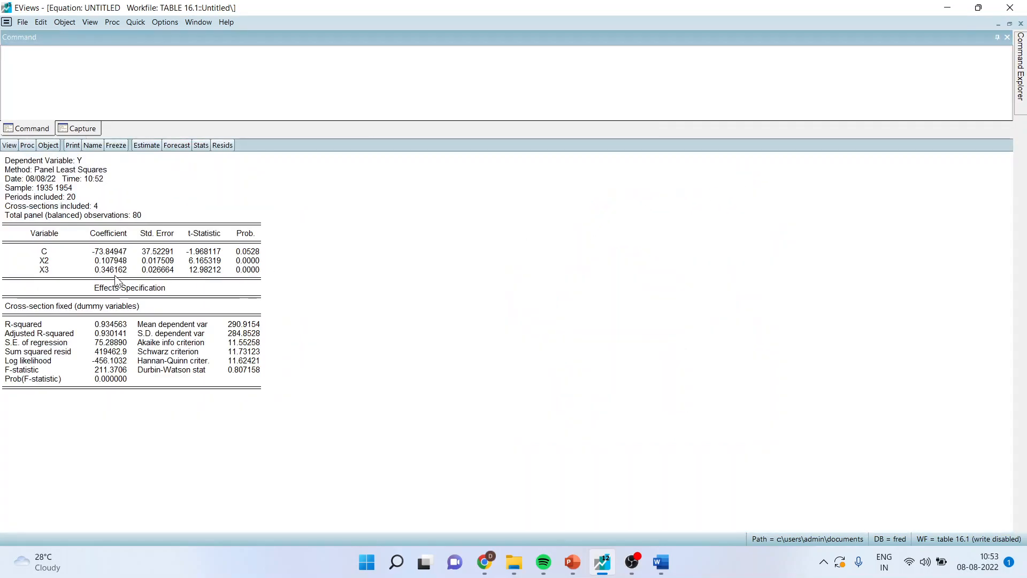
pyautogui.hotkey('ctrl', 'a')
pyautogui.rightClick(114, 277)
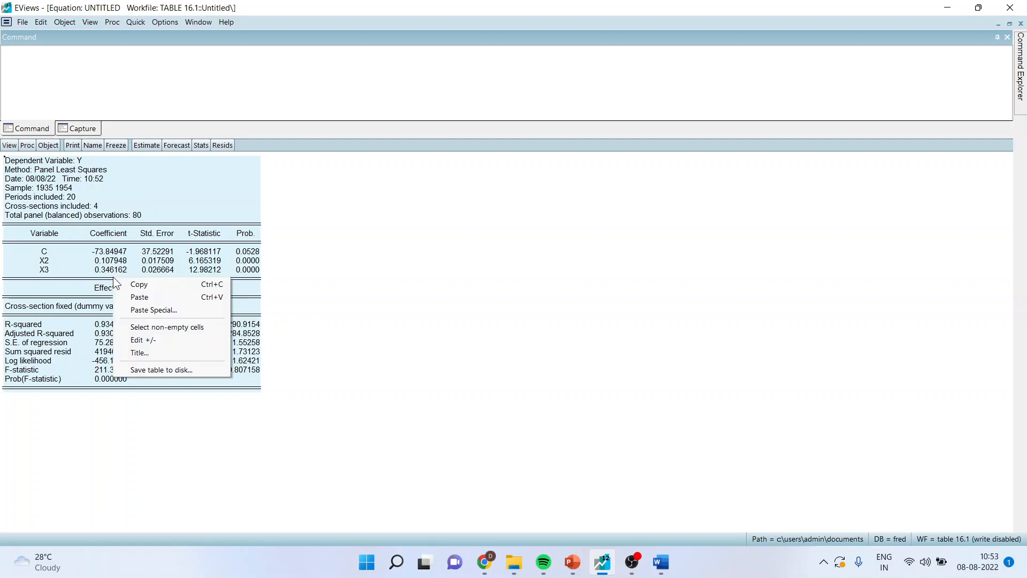
pyautogui.click(157, 288)
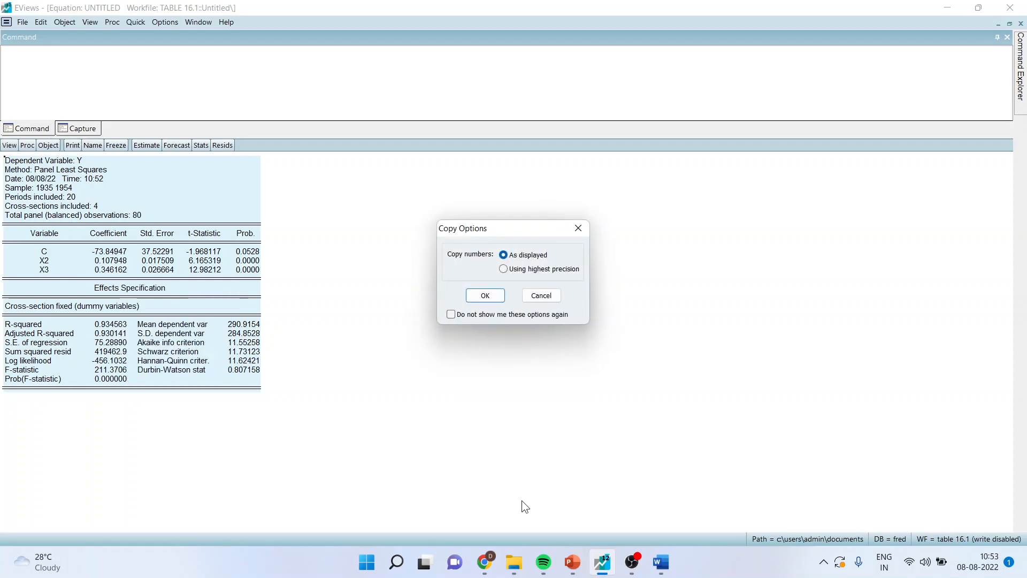
pyautogui.click(487, 297)
# - Switch to Word, add blank lines below the Wald test conclusion, and paste the fixed effects output on the third page
pyautogui.click(661, 561)
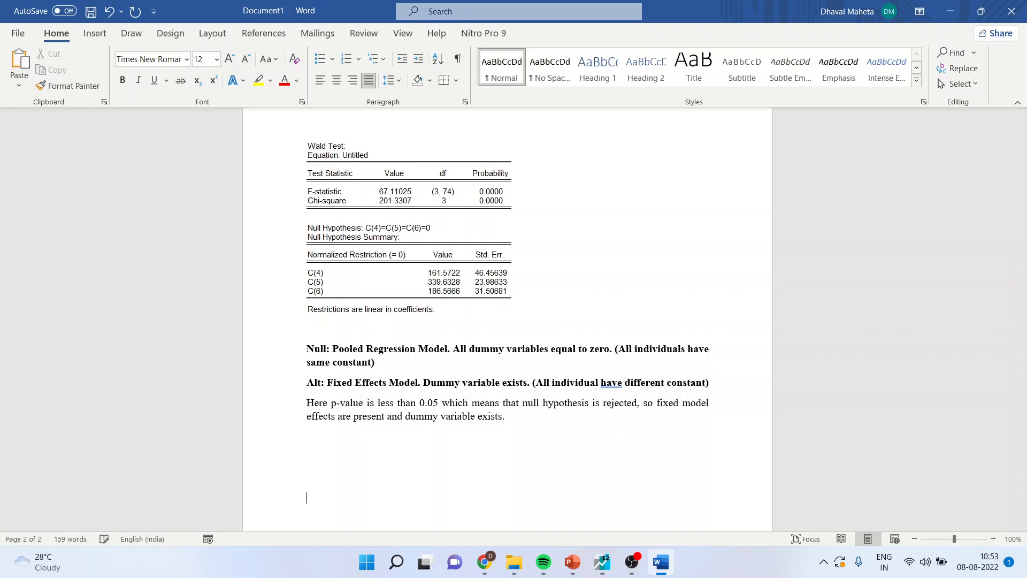
pyautogui.press('Return')
pyautogui.press('Return')
pyautogui.press('Return')
pyautogui.press('Return')
pyautogui.press('Return')
pyautogui.press('Return')
pyautogui.press('Return')
pyautogui.press('Return')
pyautogui.press('Return')
pyautogui.press('Return')
pyautogui.press('Return')
pyautogui.press('Return')
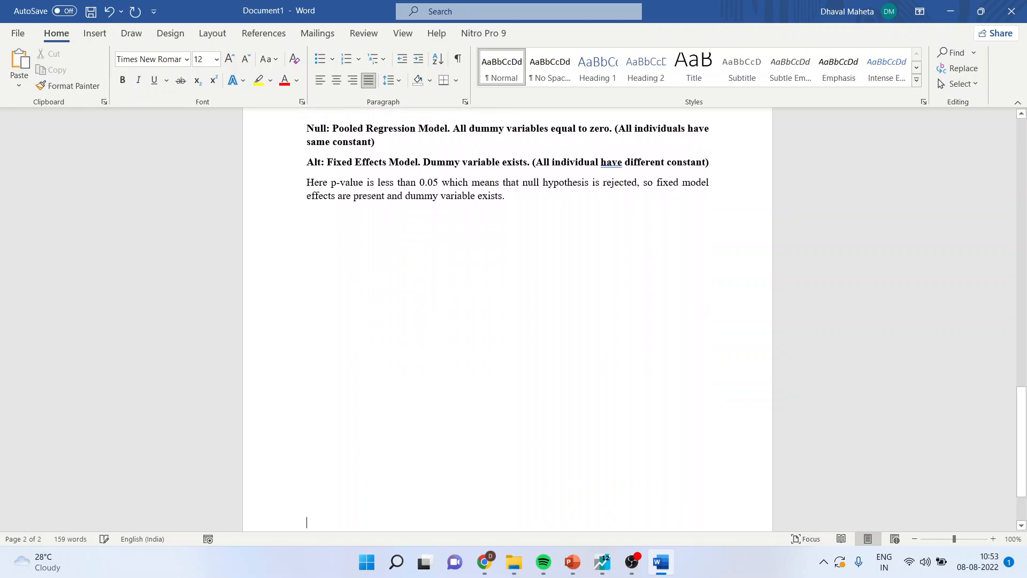
pyautogui.press('Return')
pyautogui.press('Return')
pyautogui.press('Return')
pyautogui.scroll(-1, 513, 469)
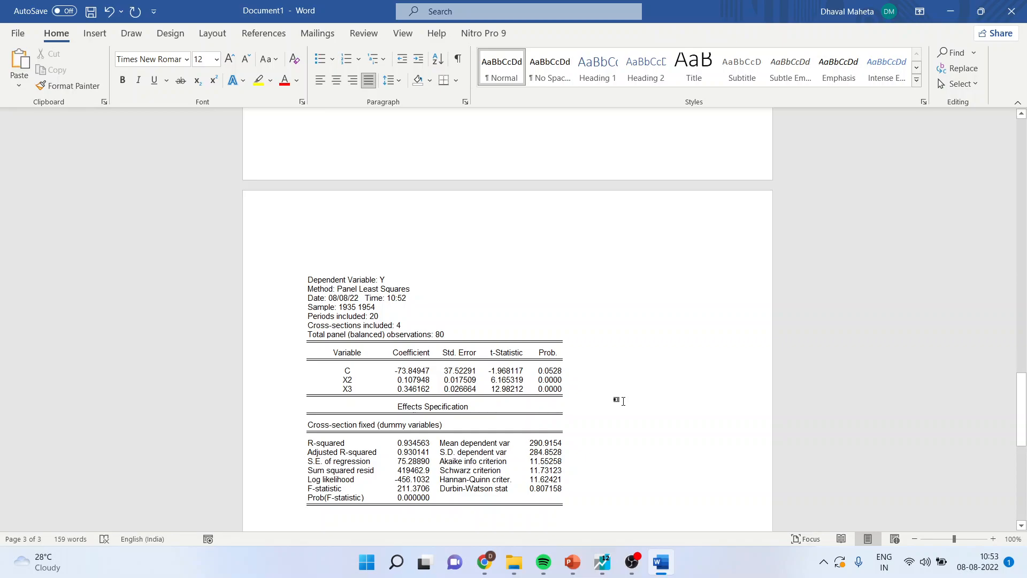
# - Review the dummy variable regression coefficients at the document's start for comparison with the fixed effects output
pyautogui.scroll(20, 623, 401)
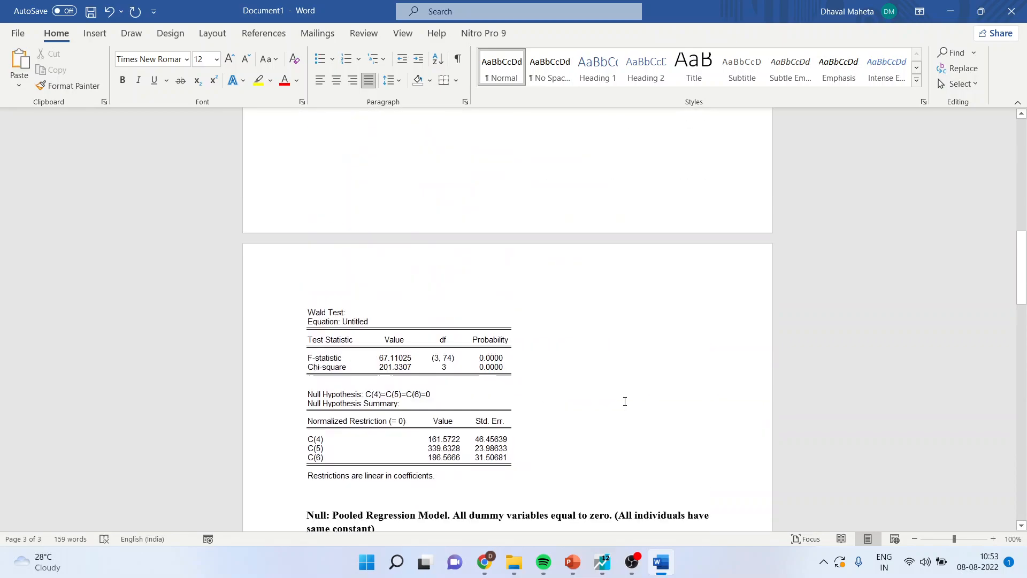
pyautogui.scroll(12, 623, 402)
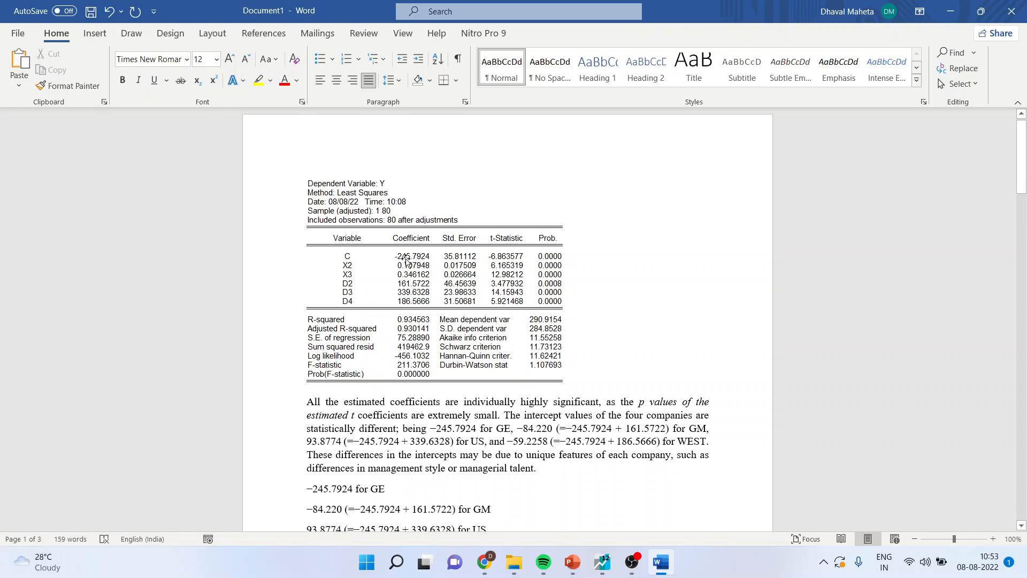
pyautogui.scroll(-15, 519, 347)
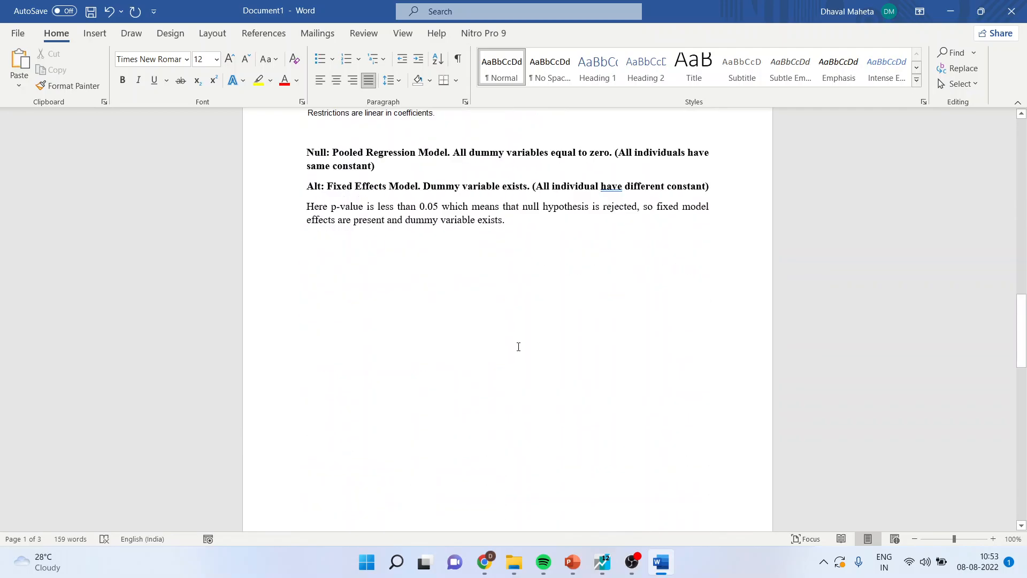
# - Examine the constant and slope coefficients in the fixed effects output on the third page
pyautogui.scroll(-15, 518, 346)
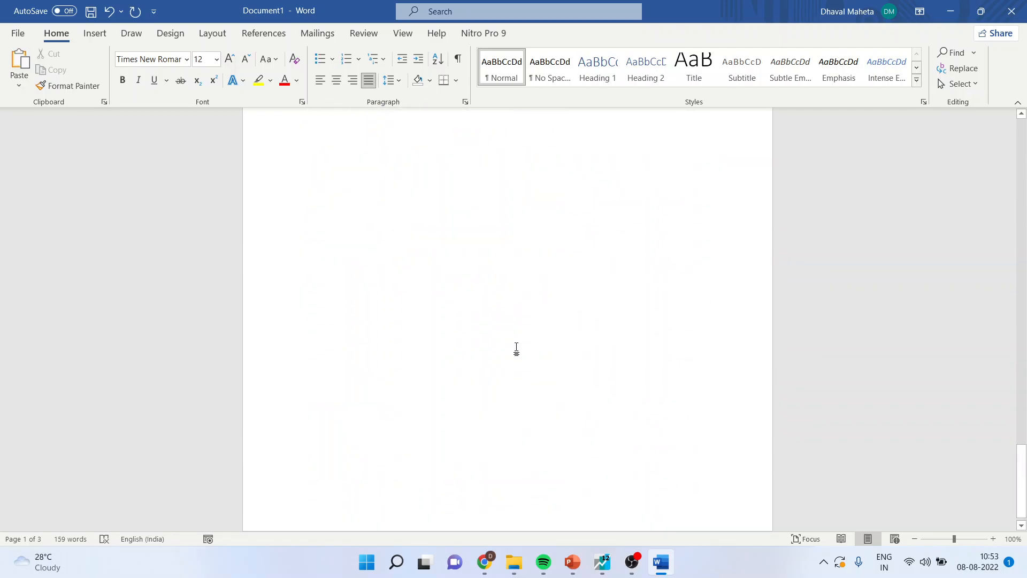
pyautogui.scroll(5, 516, 348)
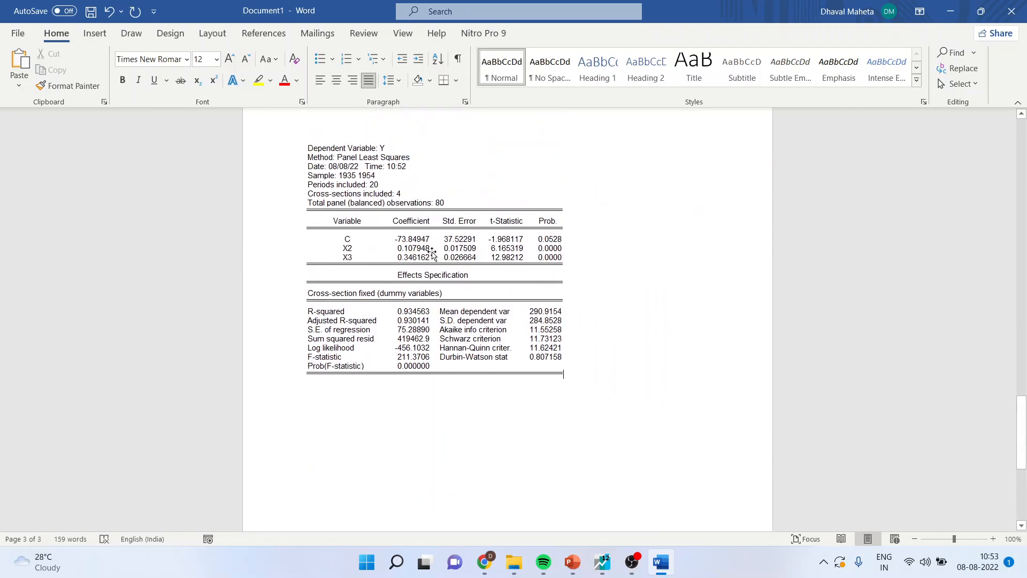
pyautogui.scroll(4, 432, 251)
pyautogui.moveTo(1019, 399); pyautogui.dragTo(1019, 213)
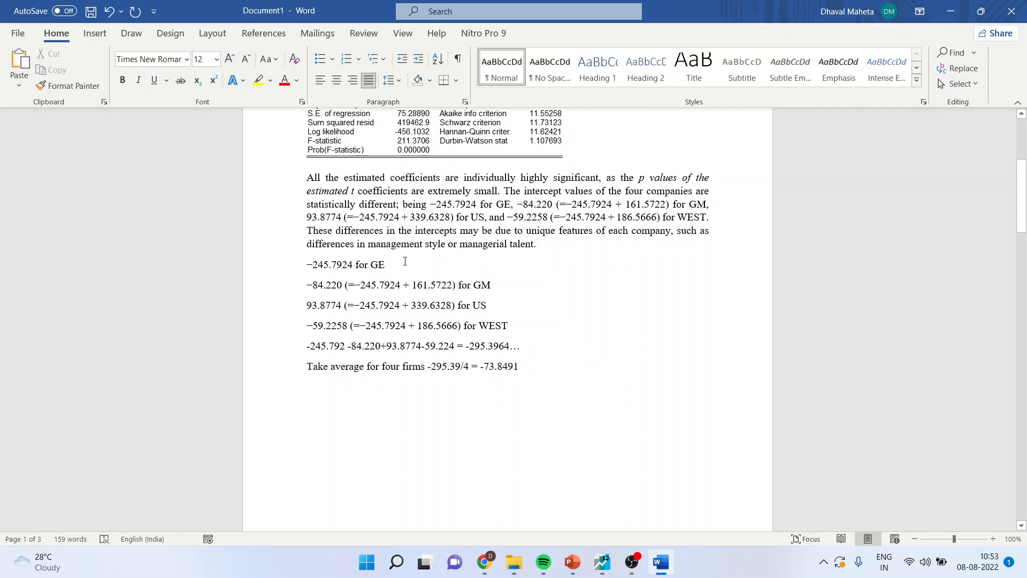
# - Examine the intercepts of GE, GM, US and WEST, their sum and the four-firm average below the dummy variable regression
pyautogui.moveTo(306, 265); pyautogui.dragTo(394, 266)
pyautogui.scroll(3, 415, 241)
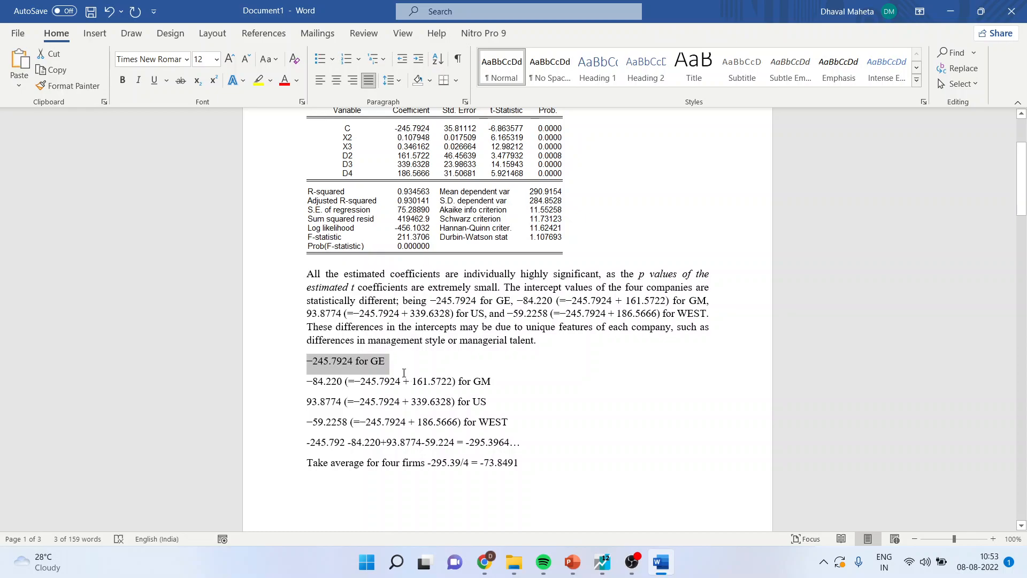
pyautogui.scroll(-1, 404, 372)
pyautogui.scroll(1, 398, 329)
pyautogui.doubleClick(520, 302)
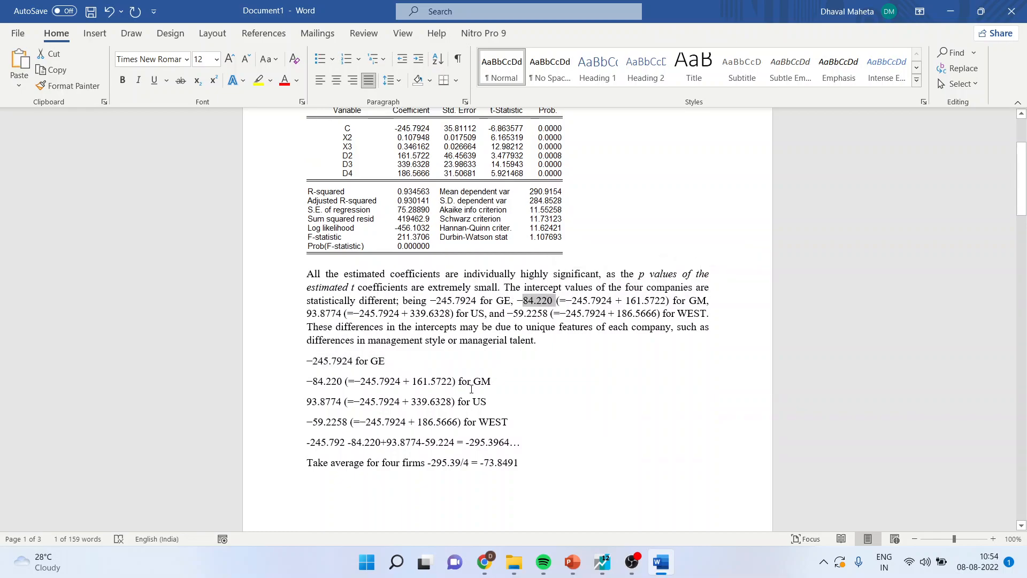
pyautogui.click(309, 389)
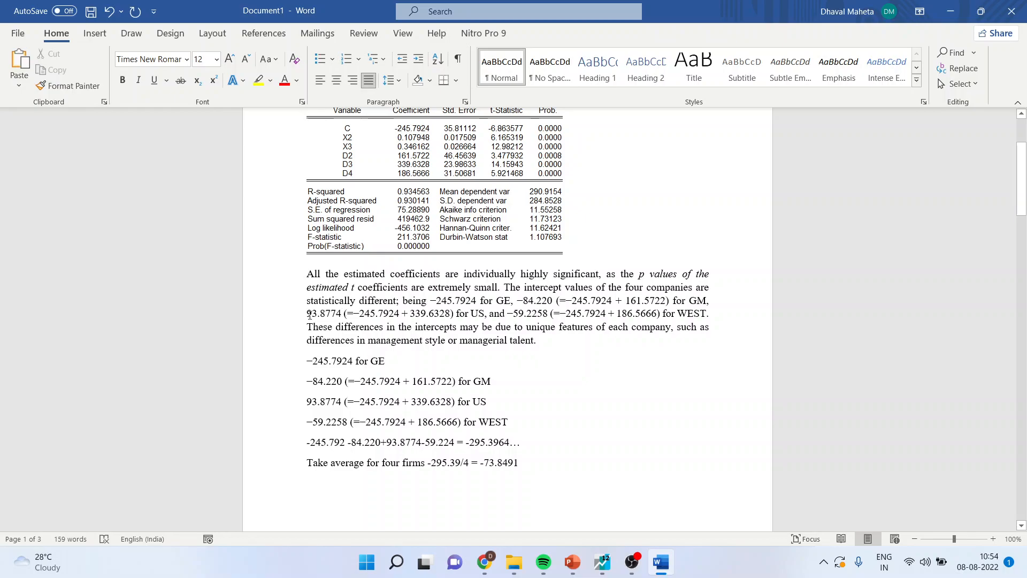
pyautogui.moveTo(308, 314); pyautogui.dragTo(358, 315)
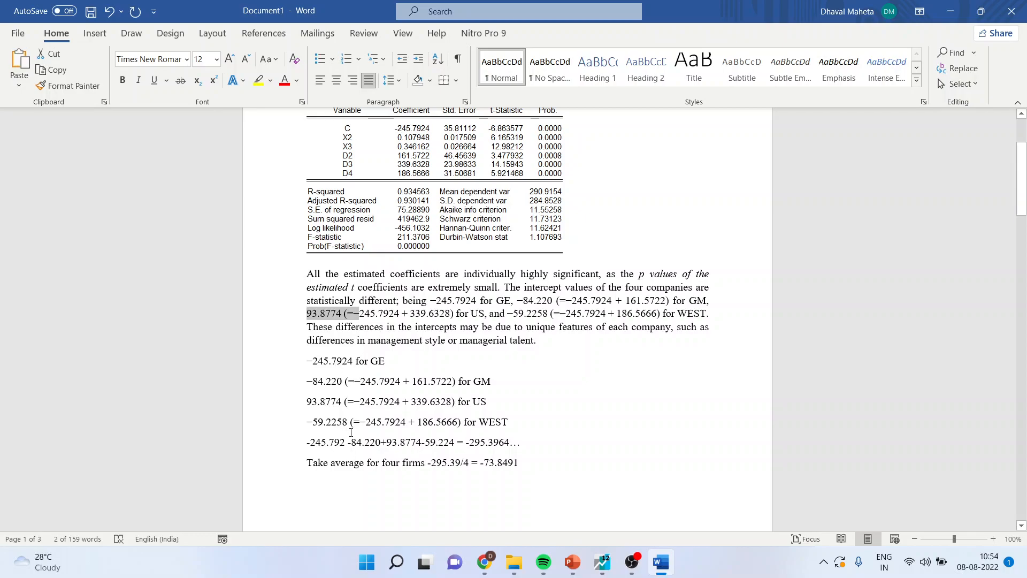
pyautogui.moveTo(466, 442); pyautogui.dragTo(516, 443)
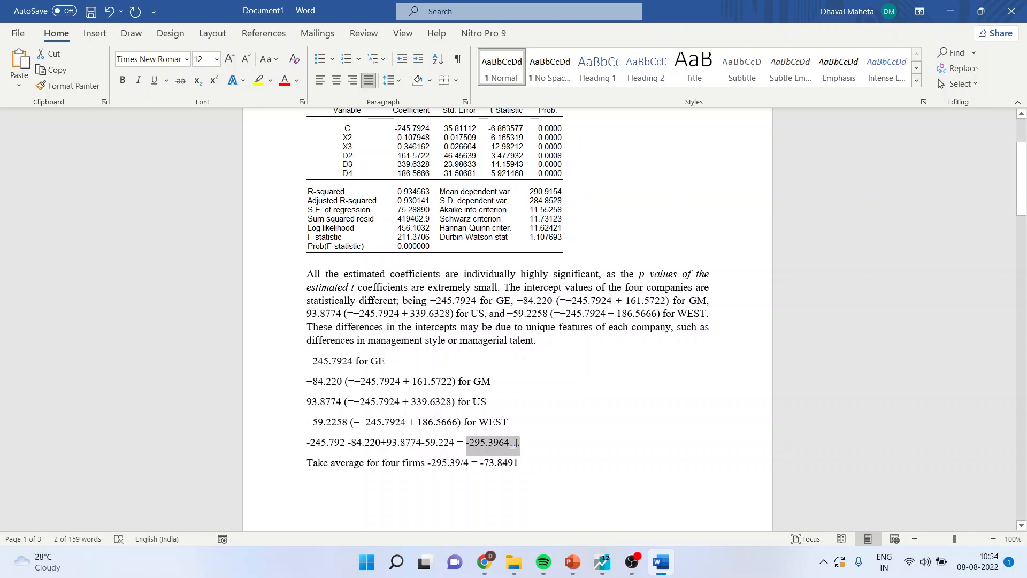
pyautogui.moveTo(517, 443); pyautogui.dragTo(517, 443)
pyautogui.moveTo(481, 463); pyautogui.dragTo(521, 463)
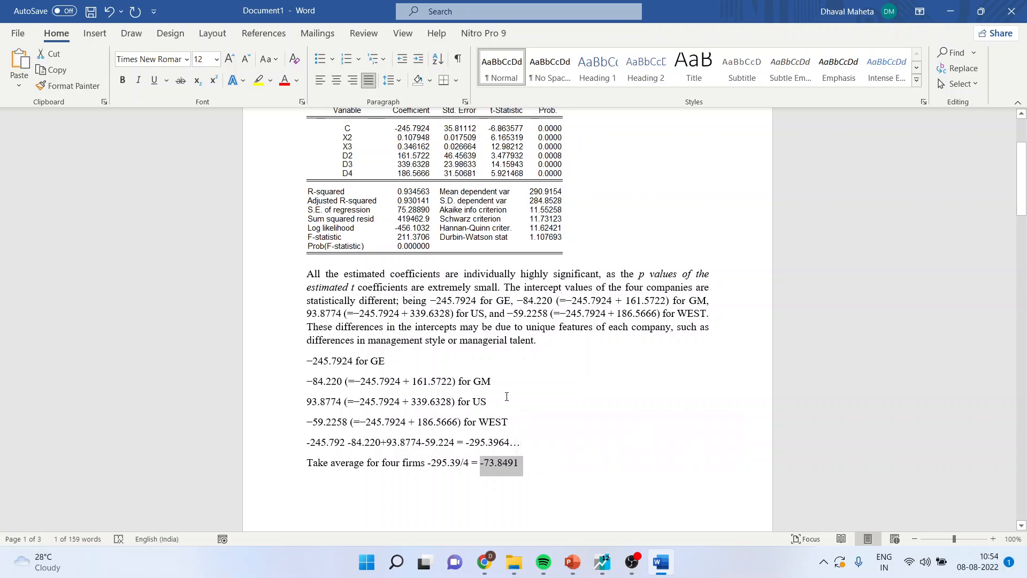
# - Compare the dummy variable regression and its average intercept with the constant in the fixed effects output on the last page
pyautogui.scroll(2, 456, 338)
pyautogui.scroll(-1, 456, 337)
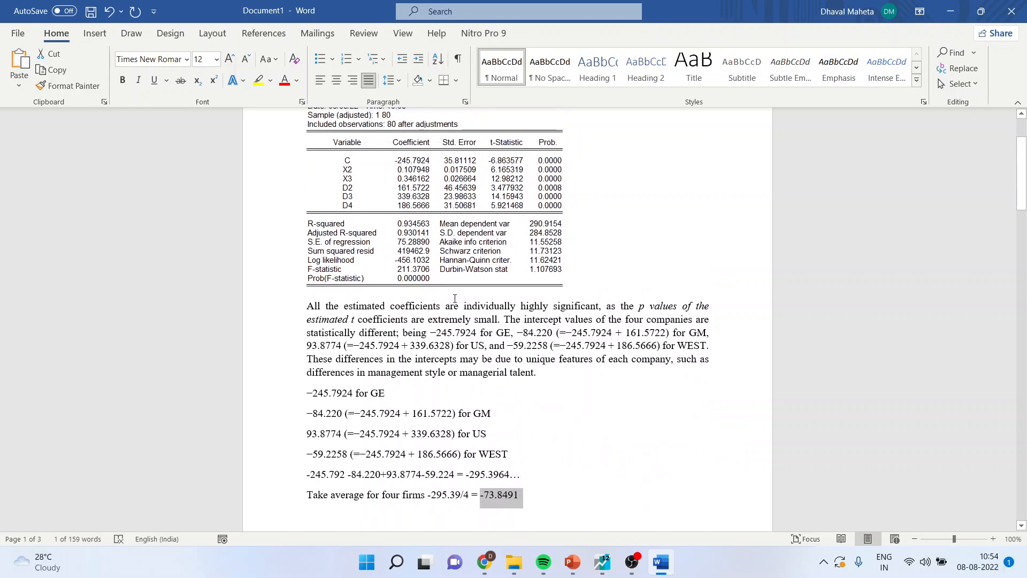
pyautogui.scroll(-15, 531, 469)
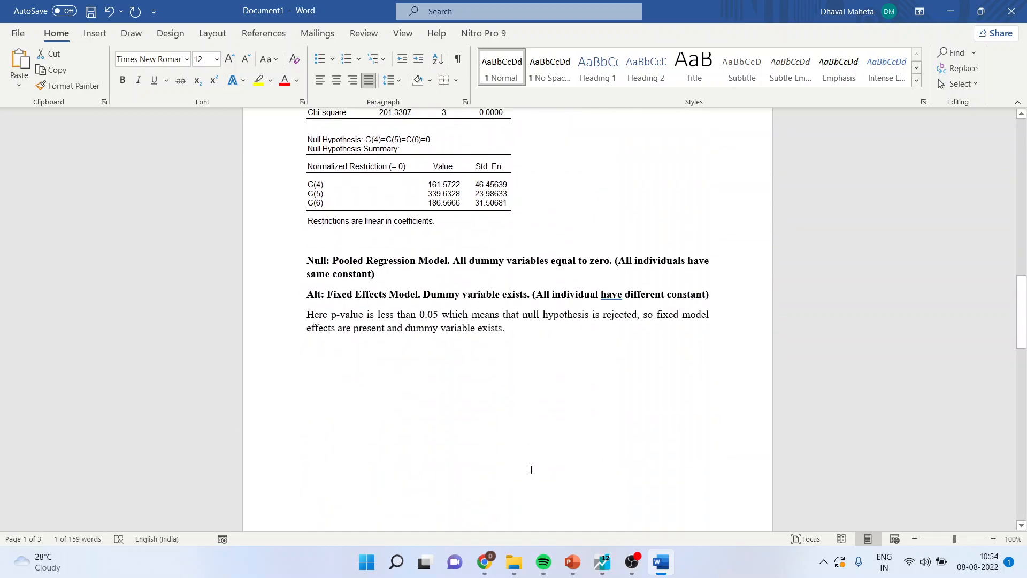
pyautogui.scroll(-13, 528, 470)
pyautogui.scroll(3, 527, 468)
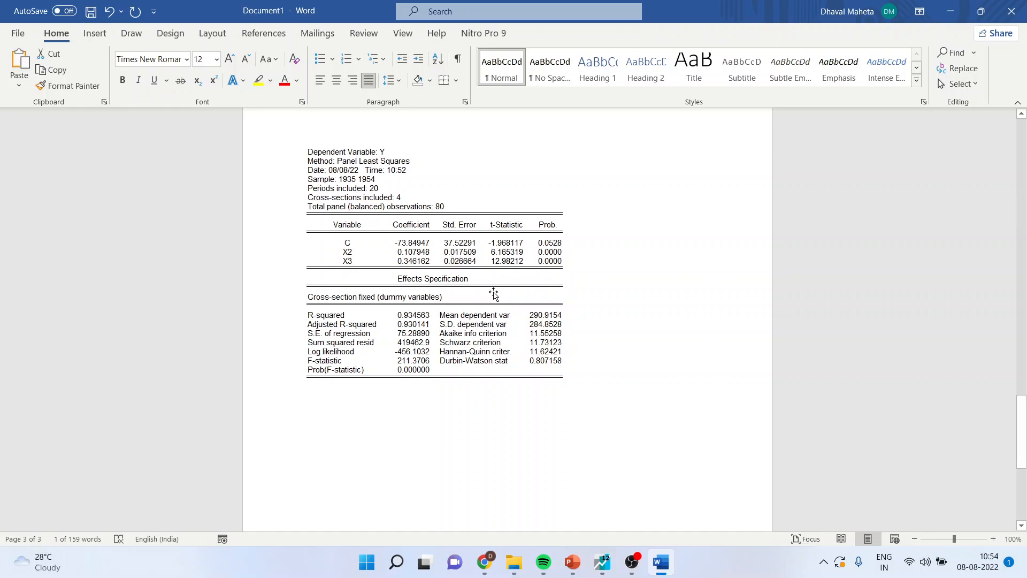
# - Switch to the PowerPoint presentation on the cross-section fixed effect method and show its closing Thank You slide full screen
pyautogui.moveTo(573, 563)
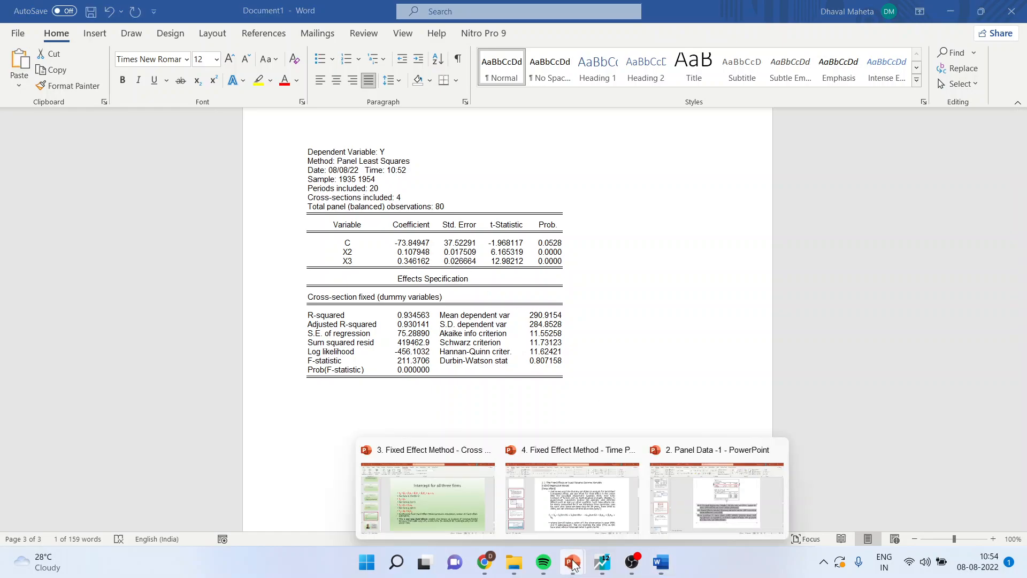
pyautogui.click(464, 504)
pyautogui.click(98, 480)
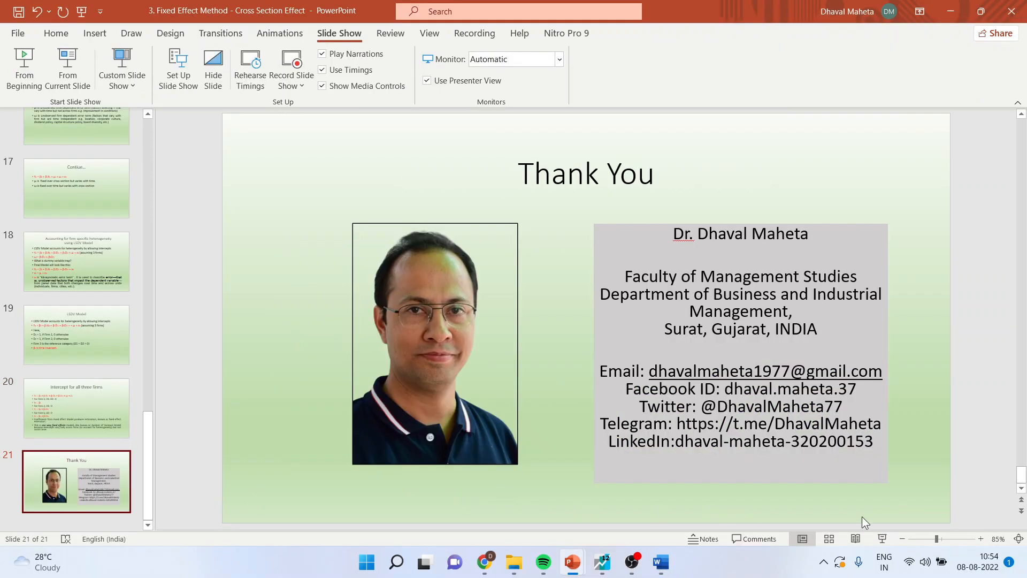
pyautogui.click(874, 539)
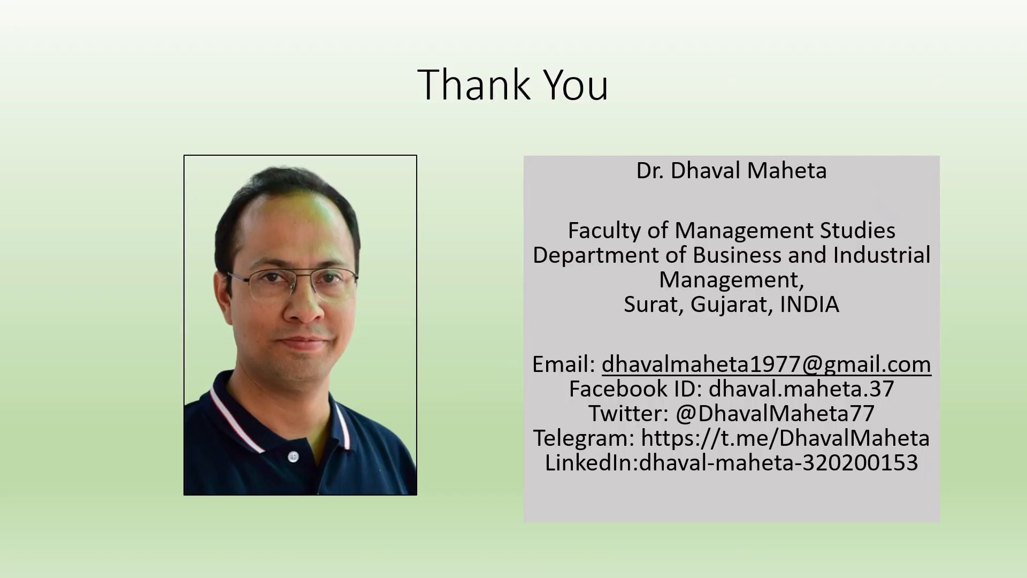